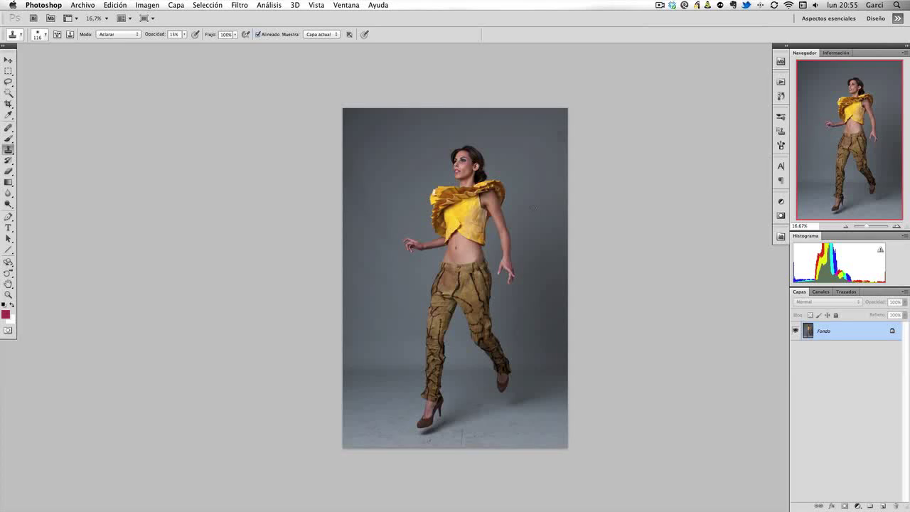
Zoom in on the photo and pan down over the model's legs and floor
key("super+plus")
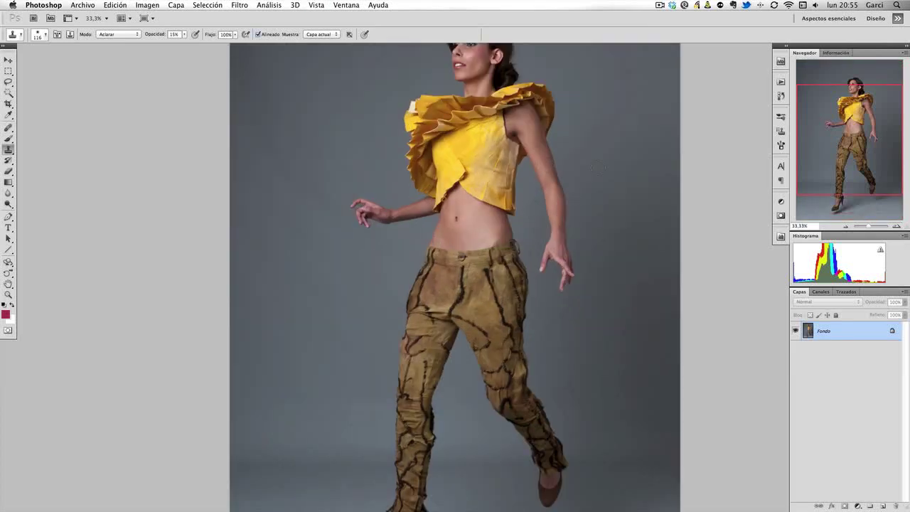
mouse_move(830, 155)
left_mouse_down()
mouse_move(829, 130)
mouse_move(824, 137)
left_mouse_up()
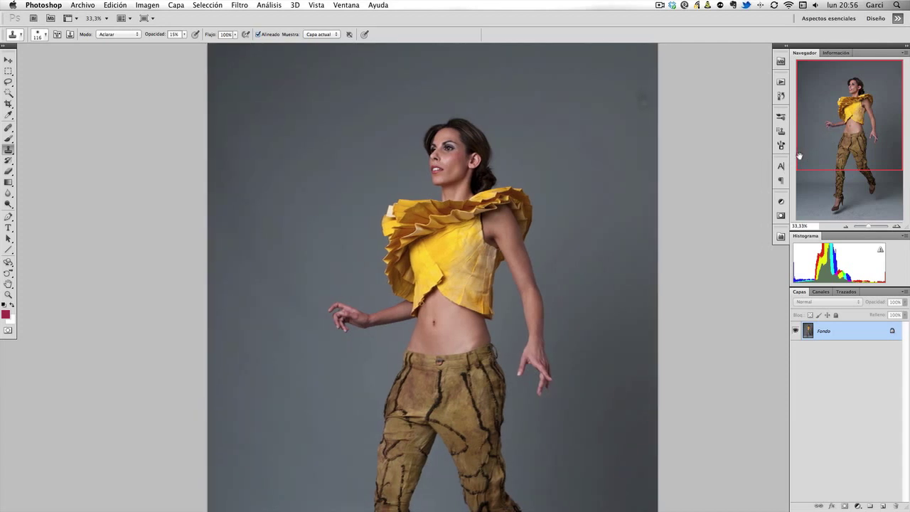
left_click_drag(834, 141, 821, 199)
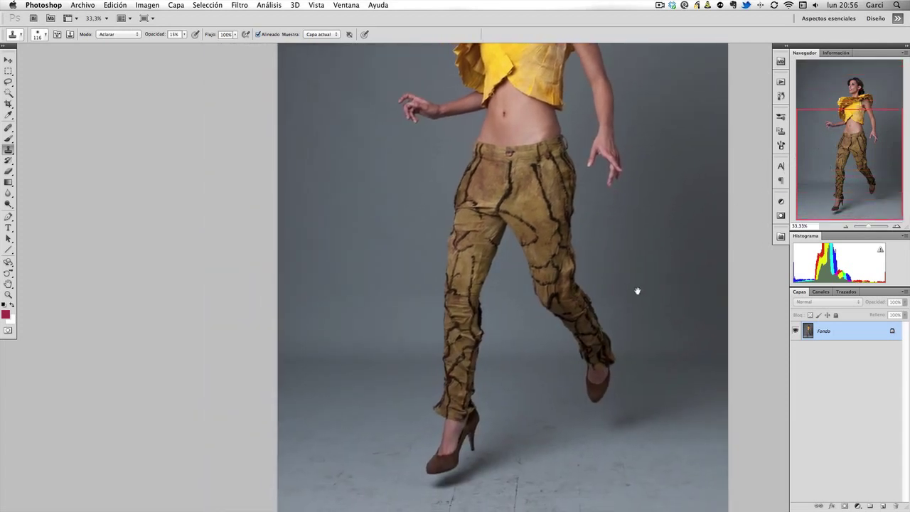
mouse_move(638, 291)
left_mouse_down()
mouse_move(610, 204)
mouse_move(616, 195)
left_mouse_up()
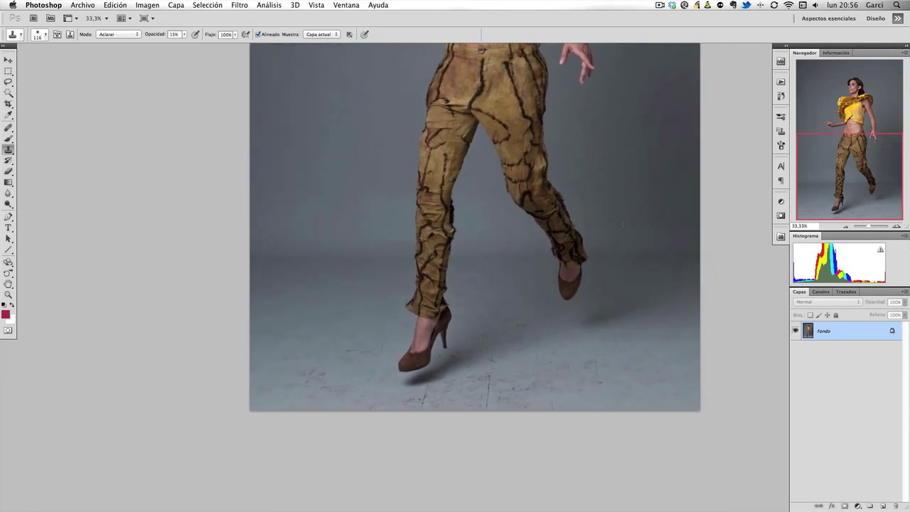
Zoom back out, then zoom to 50% on the lower legs, shoes and floor
key("super+minus")
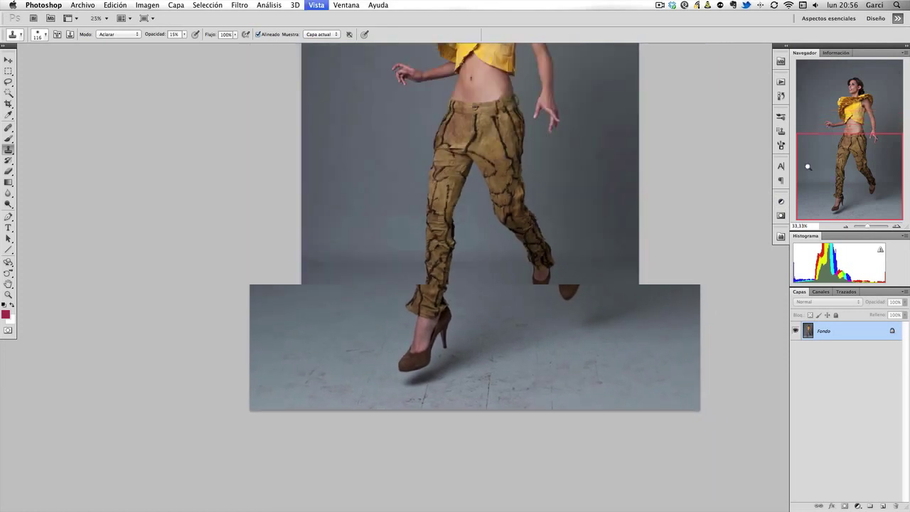
key("super+minus")
mouse_move(481, 363)
left_mouse_down()
mouse_move(443, 311)
mouse_move(433, 337)
left_mouse_up()
key("super+plus")
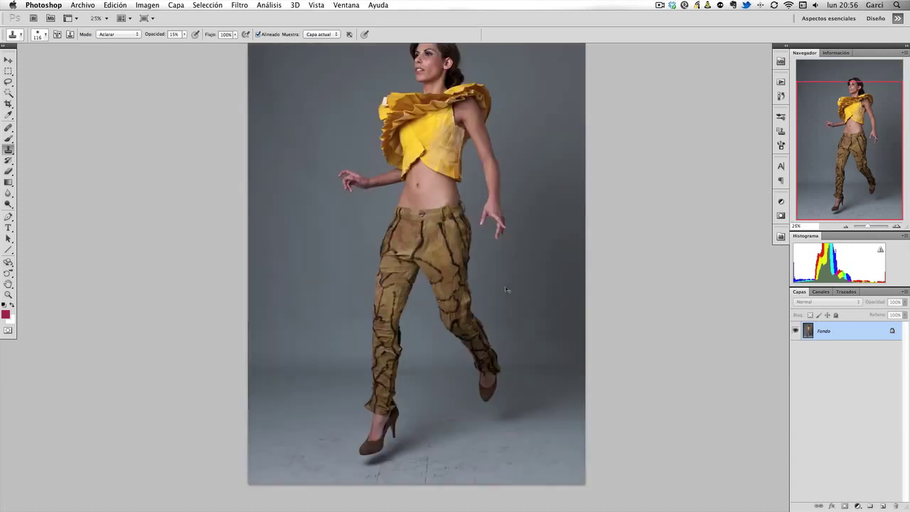
key("super+plus")
key("super+plus")
left_click_drag(822, 188, 840, 207)
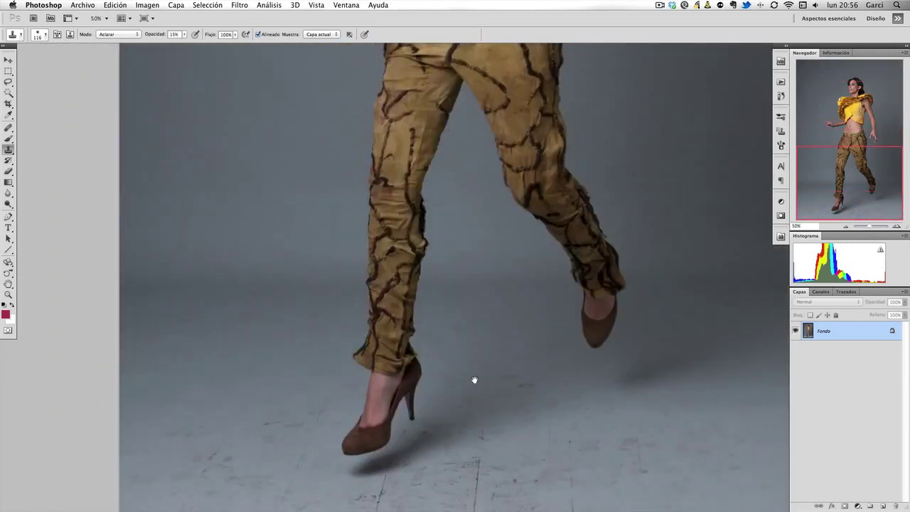
Zoom to 66.7% and pan over to the right side of the floor
key("super+plus")
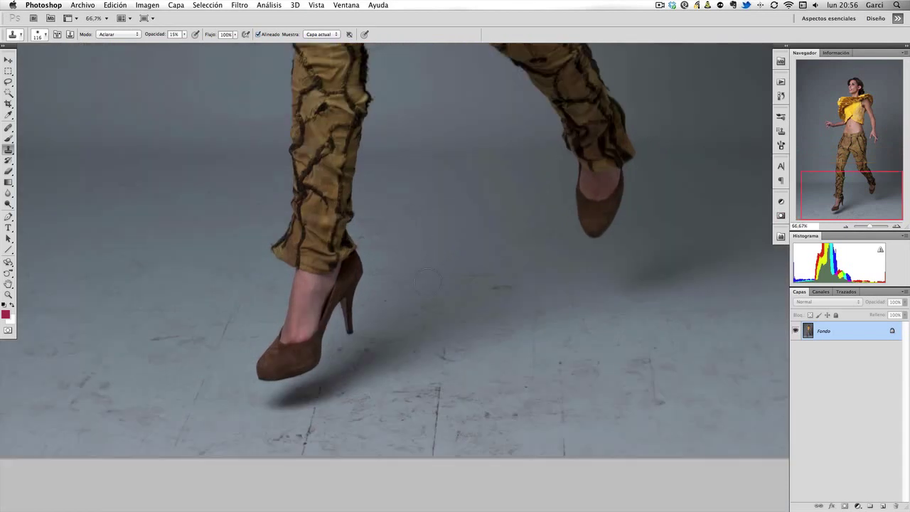
scroll(427, 281, "down", 3)
scroll(463, 282, "left", 3)
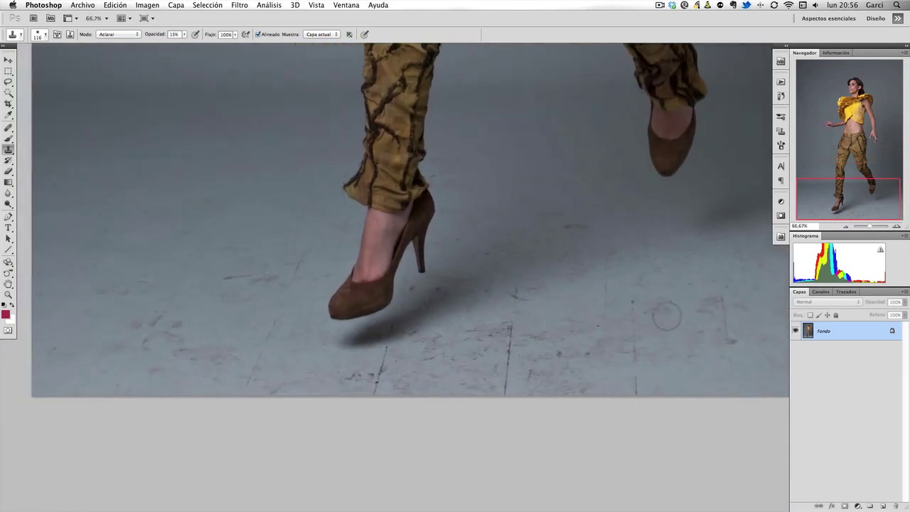
left_click_drag(543, 261, 408, 280)
left_click_drag(636, 289, 539, 294)
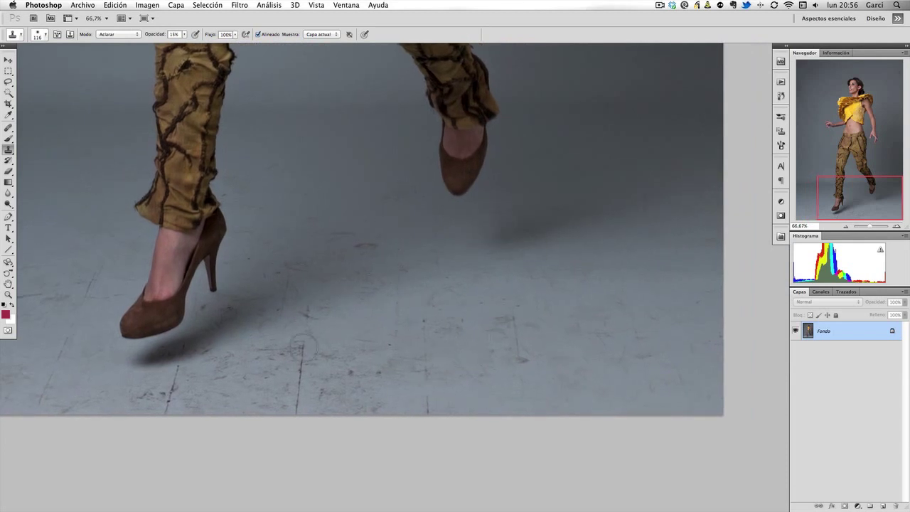
Look over more of the right floor, then switch from Clone Stamp to the Patch tool
scroll(480, 353, "left", 5)
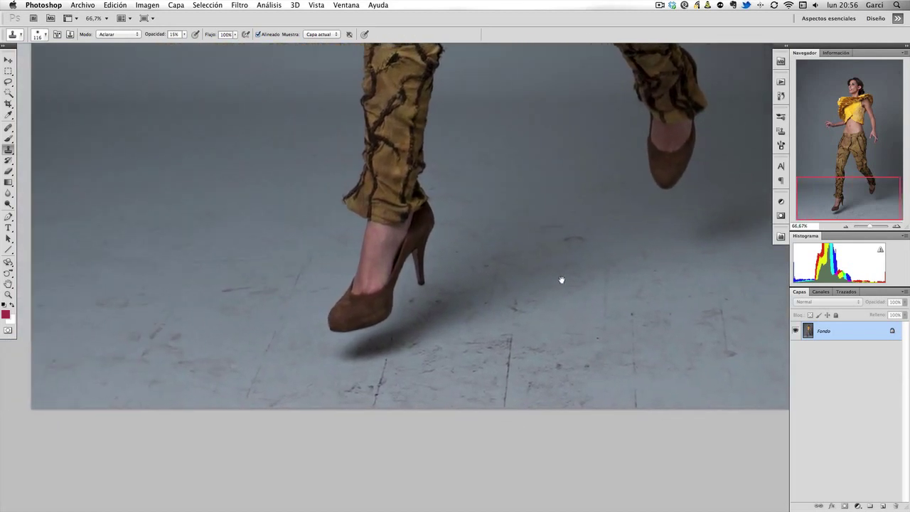
left_click_drag(590, 278, 482, 265)
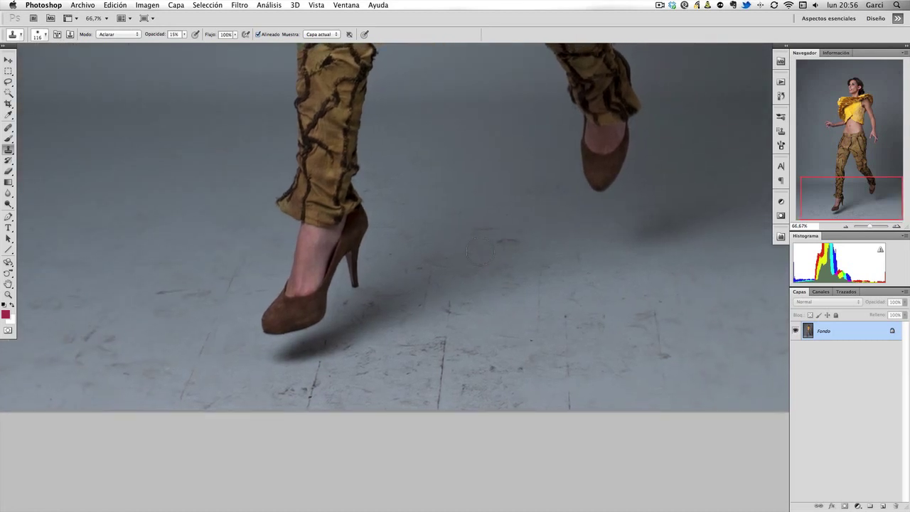
left_click_drag(479, 251, 394, 264)
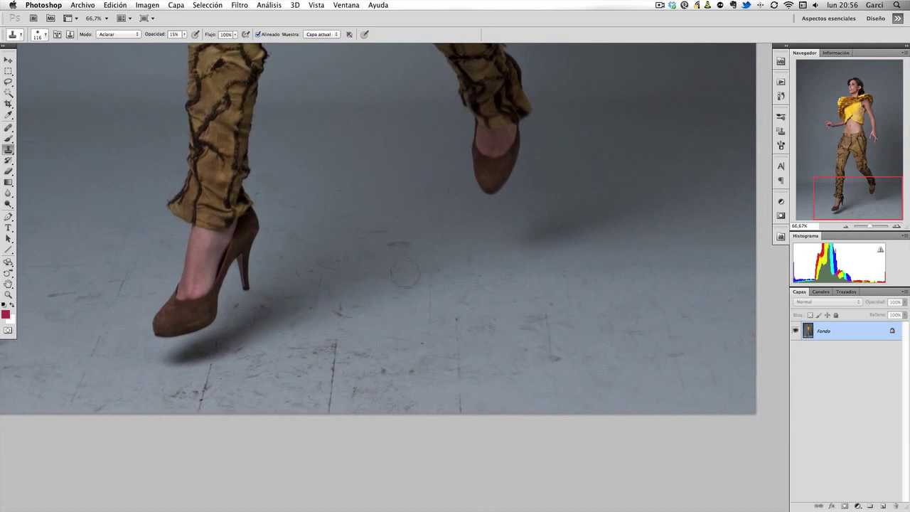
key("j")
key("shift+j")
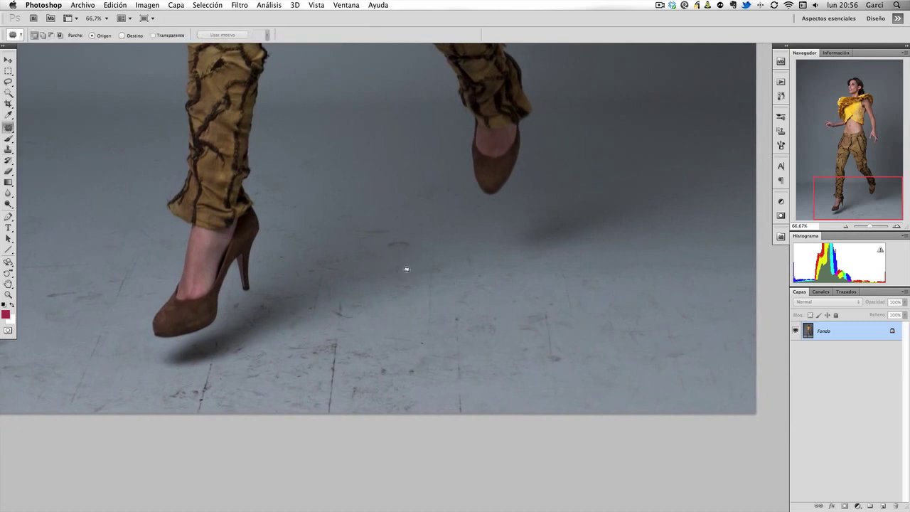
Patch a scuffed floor spot with nearby clean floor, then deselect
left_click_drag(471, 260, 469, 278)
scroll(528, 358, "right", 3)
scroll(339, 368, "up", 5)
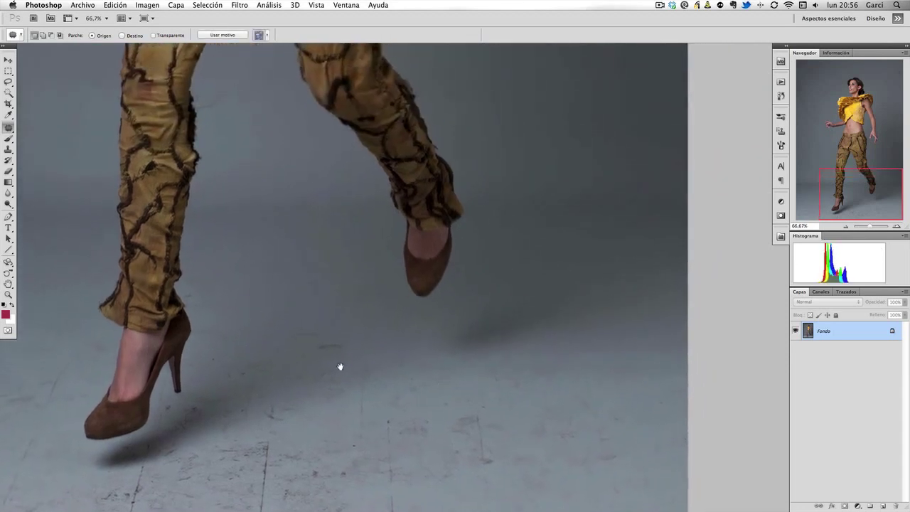
mouse_move(315, 390)
left_mouse_down()
mouse_move(517, 311)
mouse_move(577, 247)
left_mouse_up()
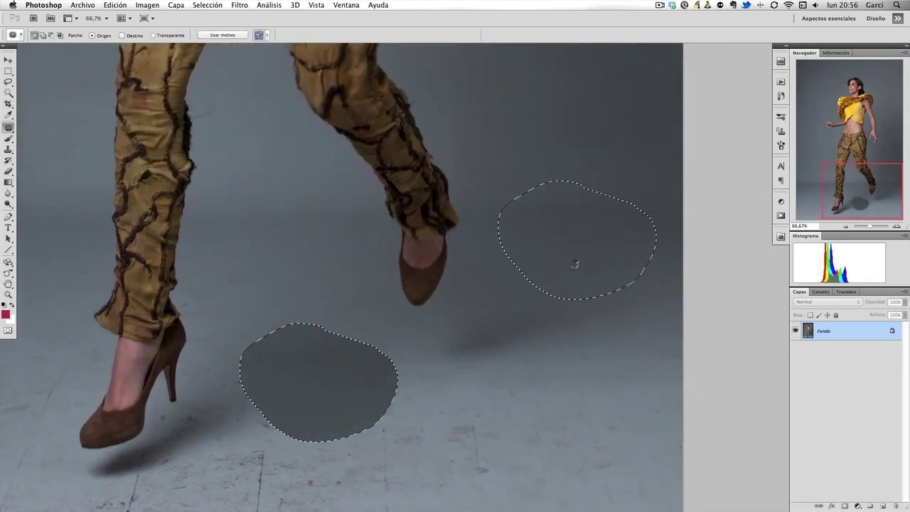
key("ctrl+d")
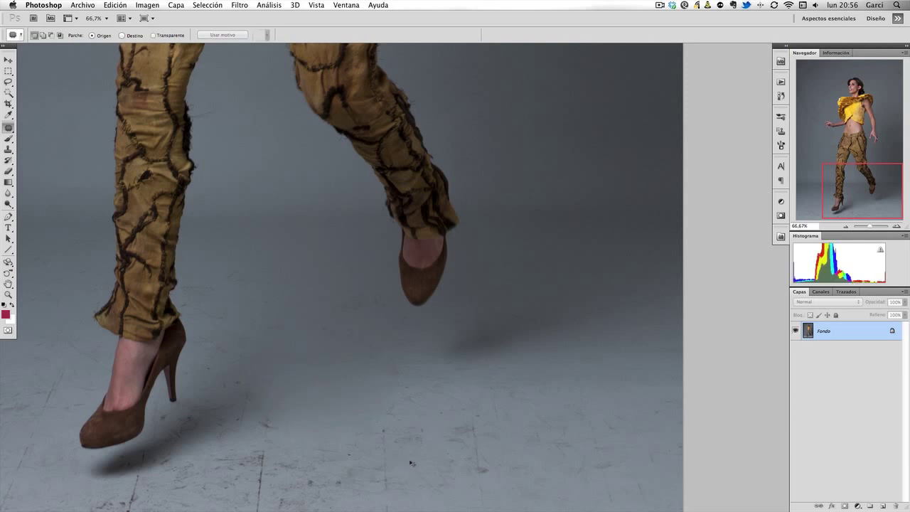
Outline the shadow under the front heel and patch it with clean floor texture
left_click_drag(384, 427, 393, 413)
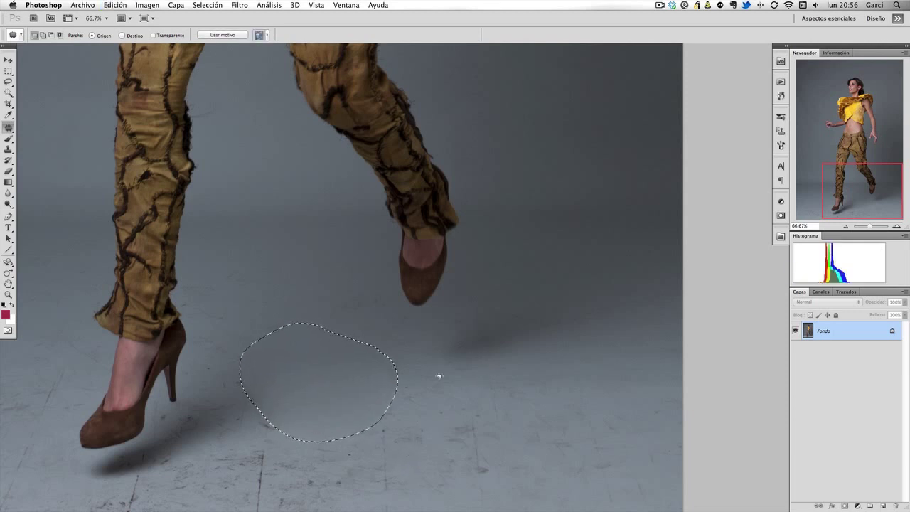
left_click_drag(276, 280, 329, 220)
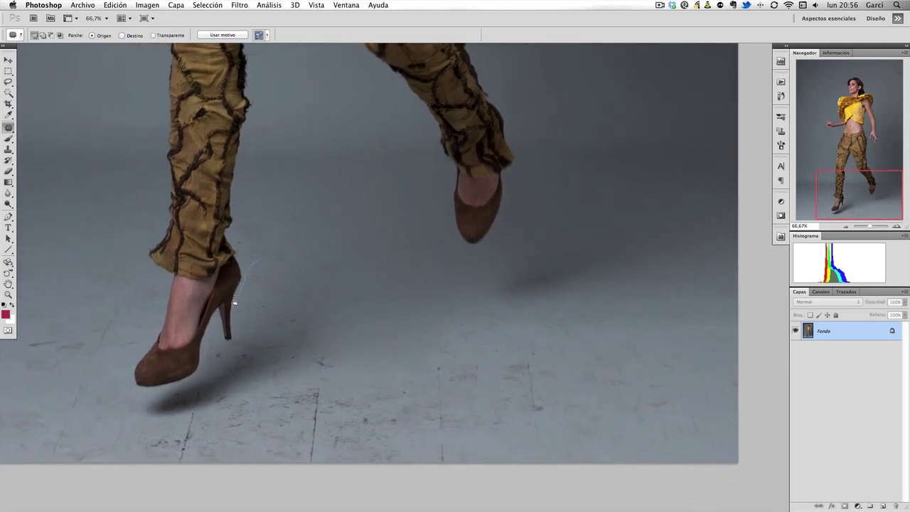
mouse_move(235, 303)
left_mouse_down()
mouse_move(236, 333)
mouse_move(208, 325)
left_mouse_up()
left_click_drag(204, 366, 135, 404)
mouse_move(246, 405)
left_mouse_down()
mouse_move(301, 295)
mouse_move(253, 263)
left_mouse_up()
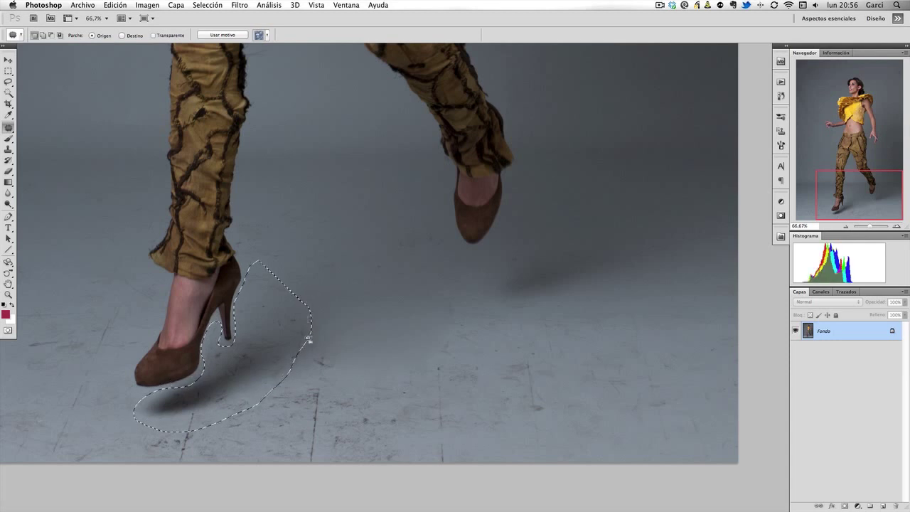
scroll(327, 211, "down", 1)
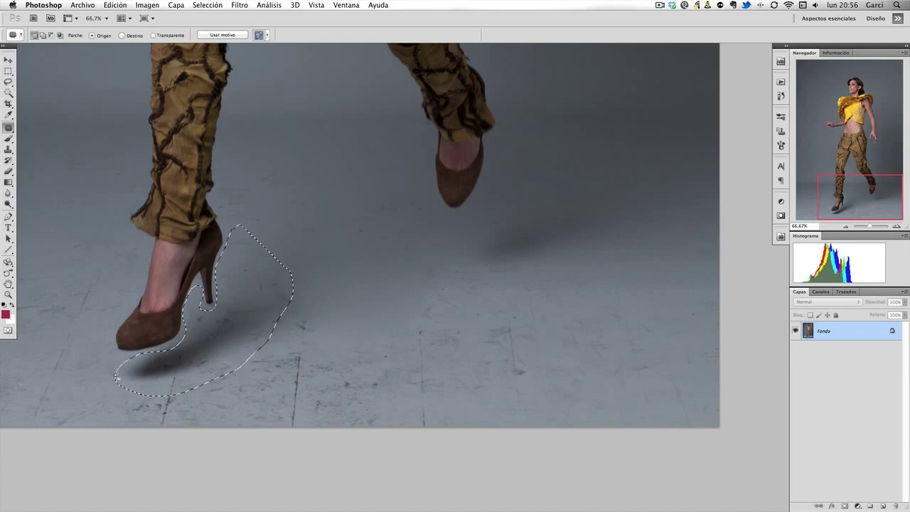
left_click_drag(223, 340, 611, 183)
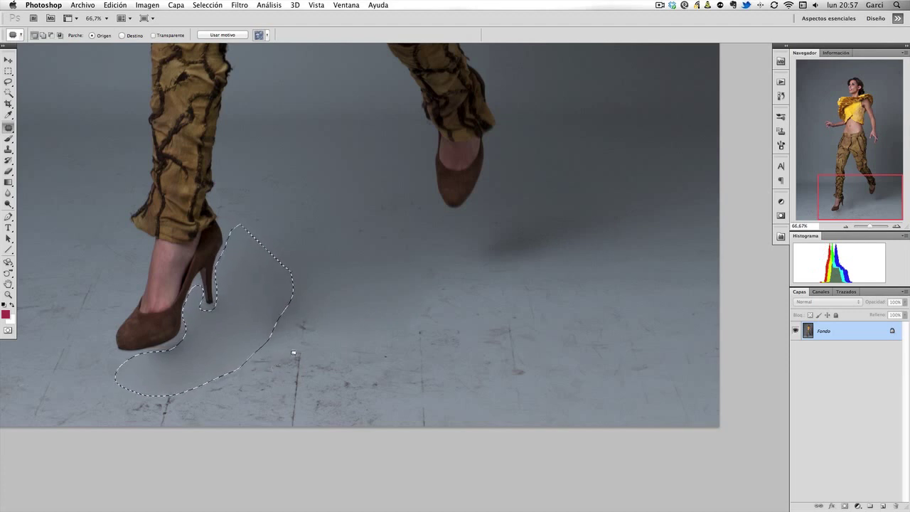
Step back through the heel-shadow patch to restore the front shoe's shadow, and deselect
left_click(208, 353)
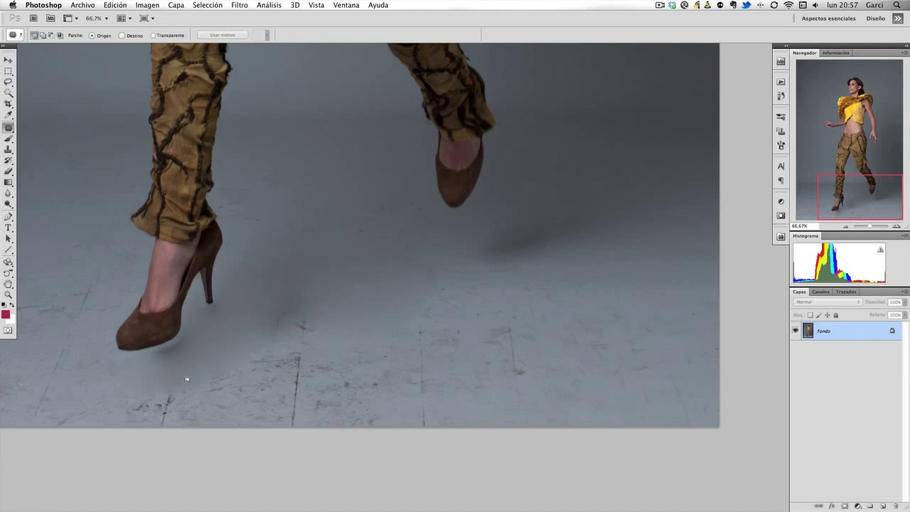
key("ctrl+alt+z")
key("ctrl+alt+z")
key("ctrl+alt+z")
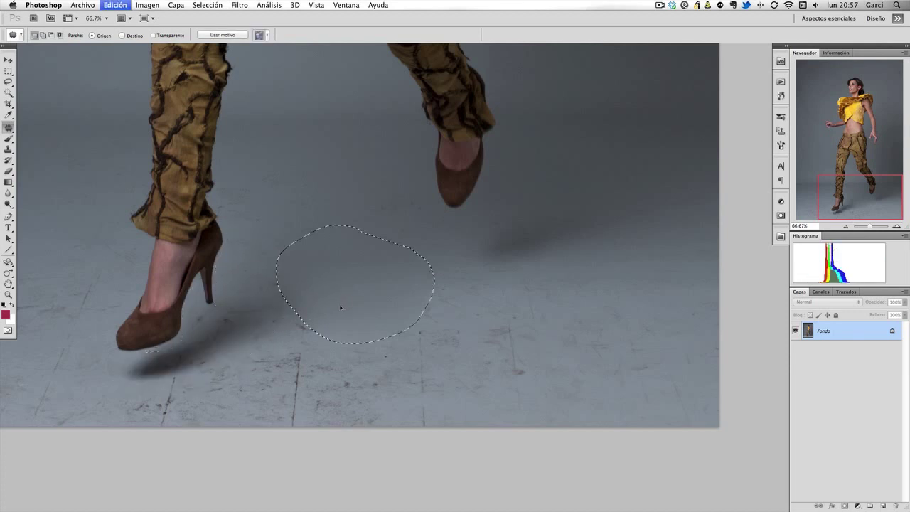
key("ctrl+alt+z")
key("ctrl+alt+z")
key("ctrl+d")
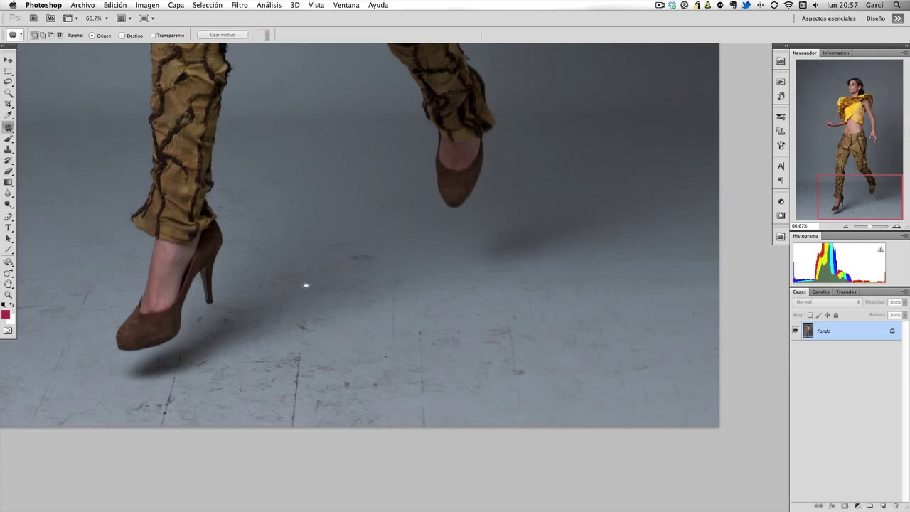
Pan across the floor to view the shoes and the right floor area
mouse_move(317, 253)
left_mouse_down()
mouse_move(335, 270)
mouse_move(331, 282)
mouse_move(472, 258)
left_mouse_up()
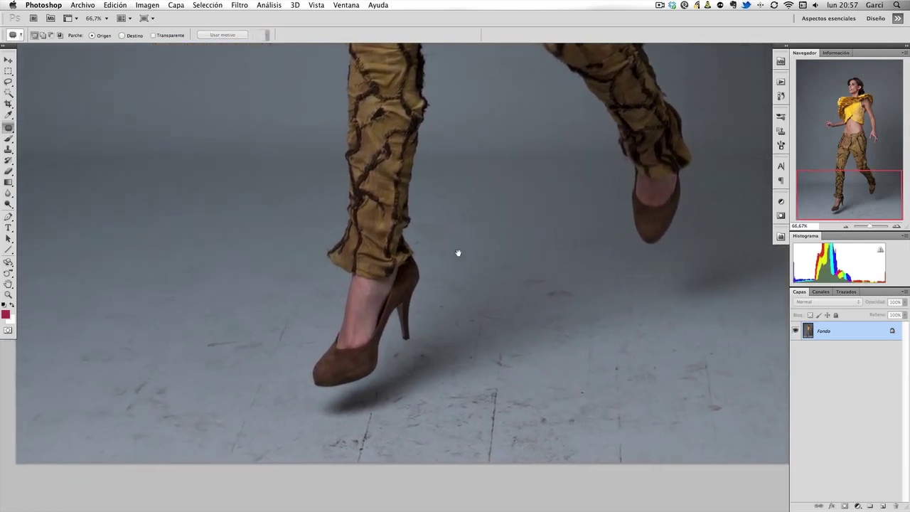
left_click_drag(283, 260, 311, 270)
mouse_move(285, 142)
left_mouse_down()
mouse_move(282, 261)
mouse_move(199, 251)
left_mouse_up()
mouse_move(271, 312)
left_mouse_down()
mouse_move(228, 201)
mouse_move(209, 260)
mouse_move(234, 158)
left_mouse_up()
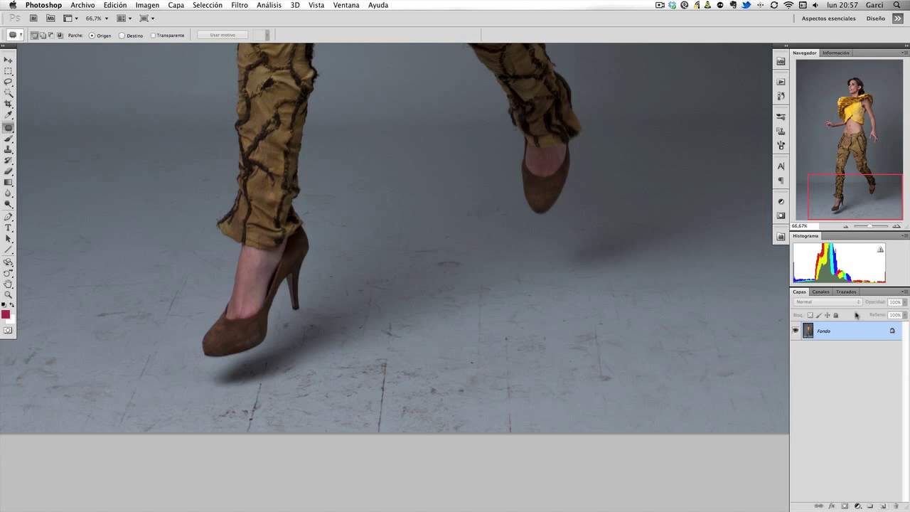
Replace the dragged Fondo copia duplicate with a Cmd+J copy, Capa 1, above Fondo
left_click_drag(850, 332, 881, 505)
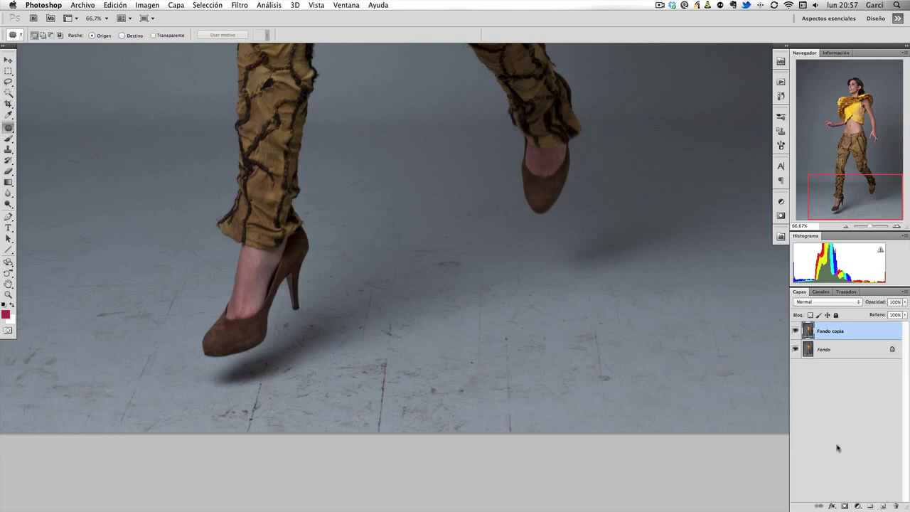
key("ctrl+z")
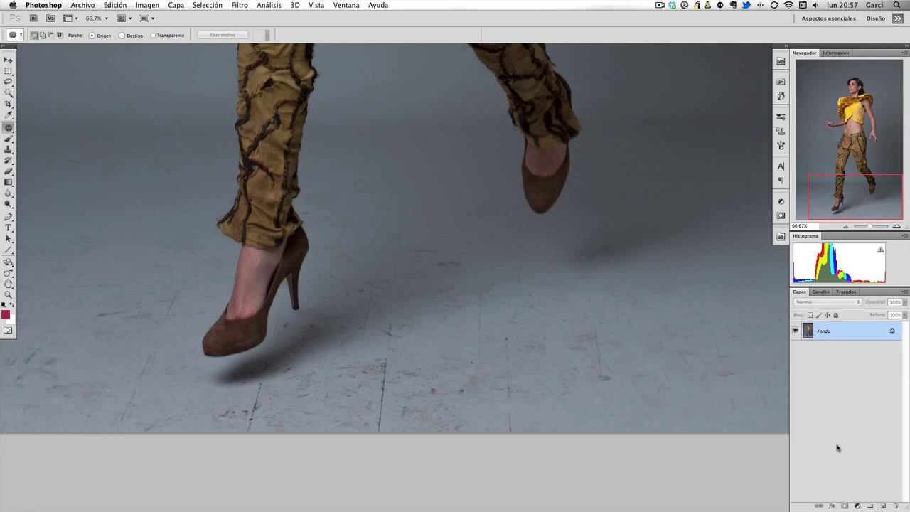
key("ctrl+j")
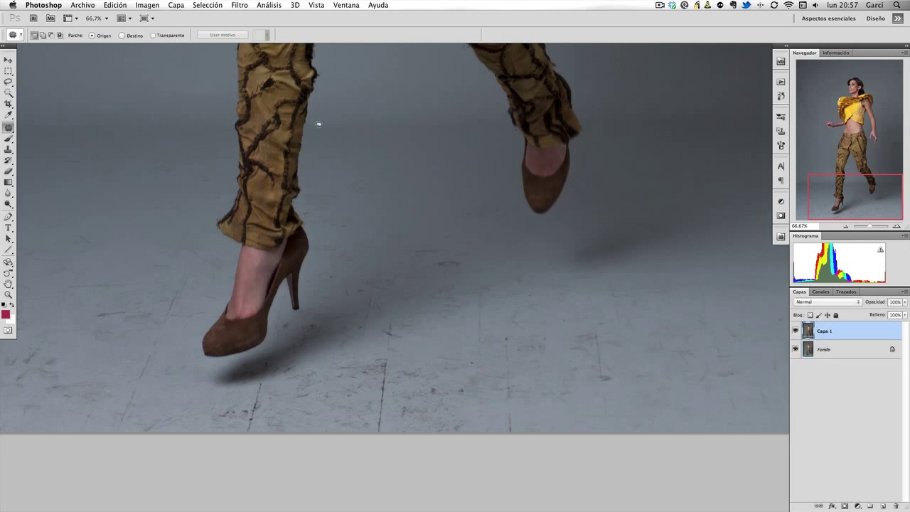
left_click(245, 5)
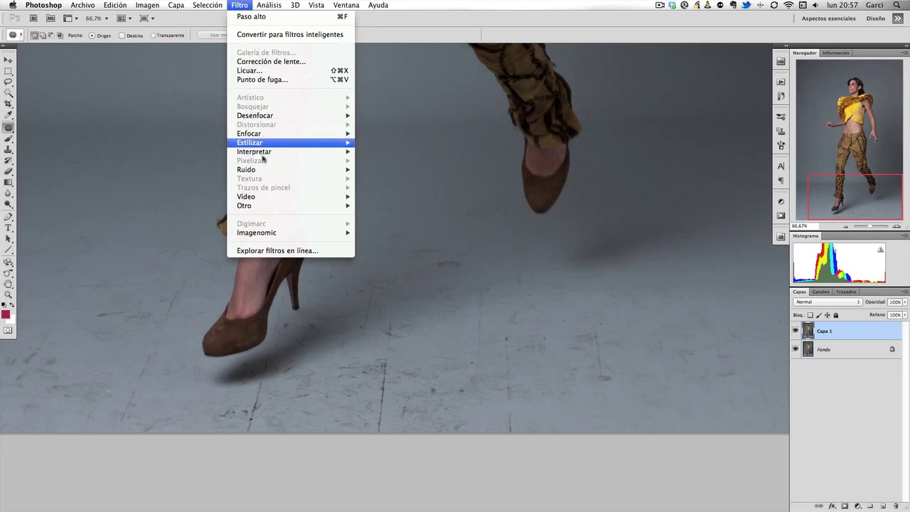
mouse_move(247, 169)
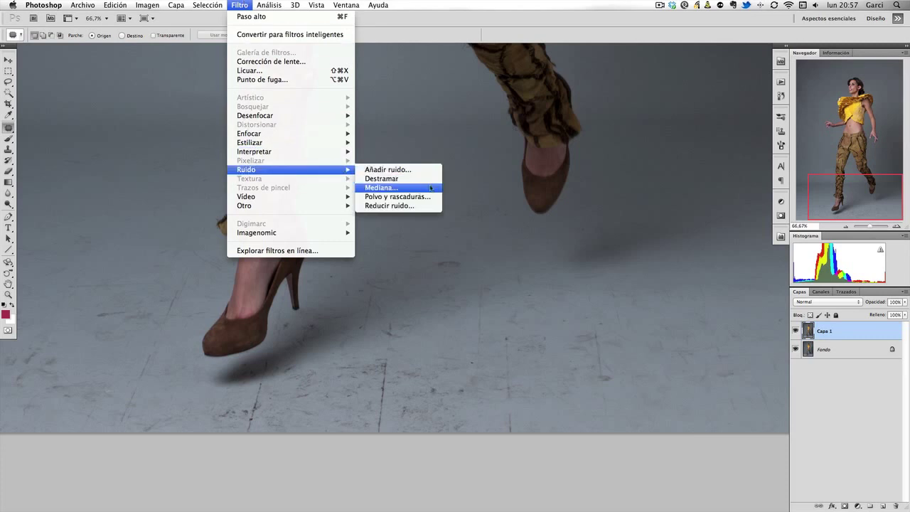
Open the Mediana filter, move its dialog aside, and try radius 4
left_click(430, 187)
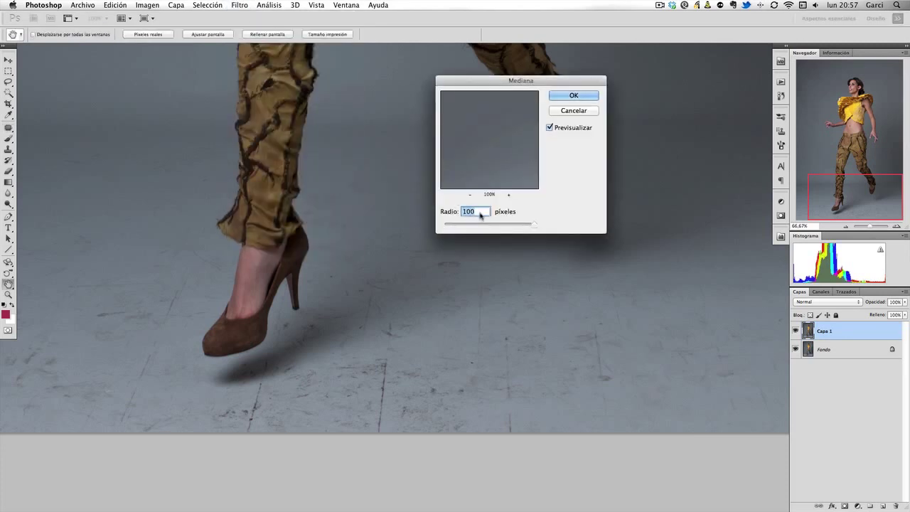
type("40")
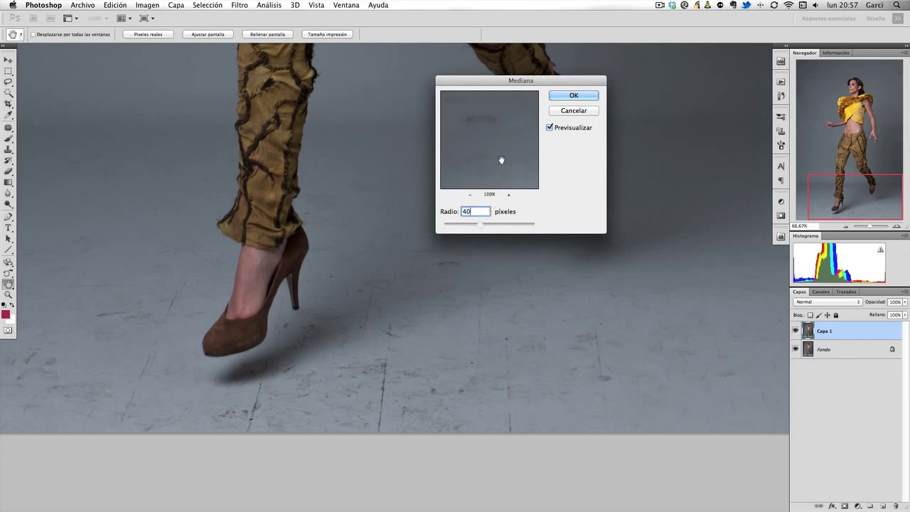
left_click_drag(504, 81, 613, 81)
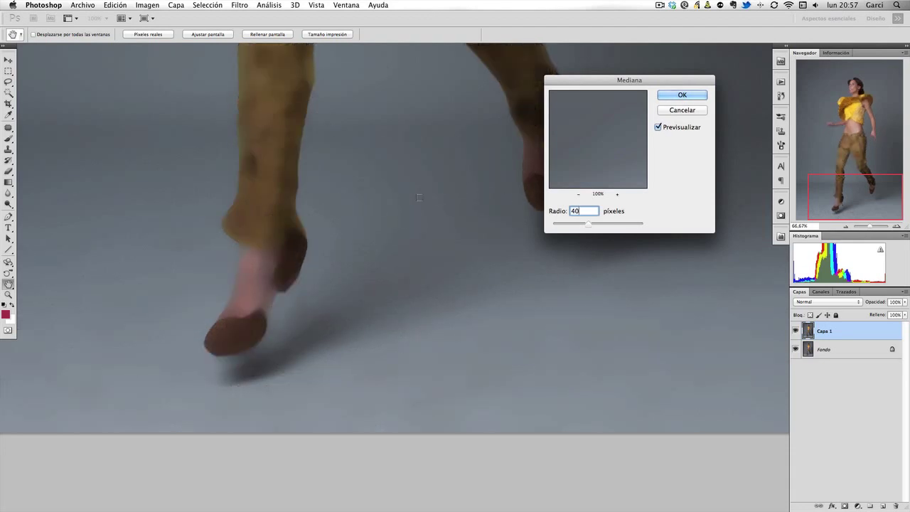
left_click(589, 227)
type("4")
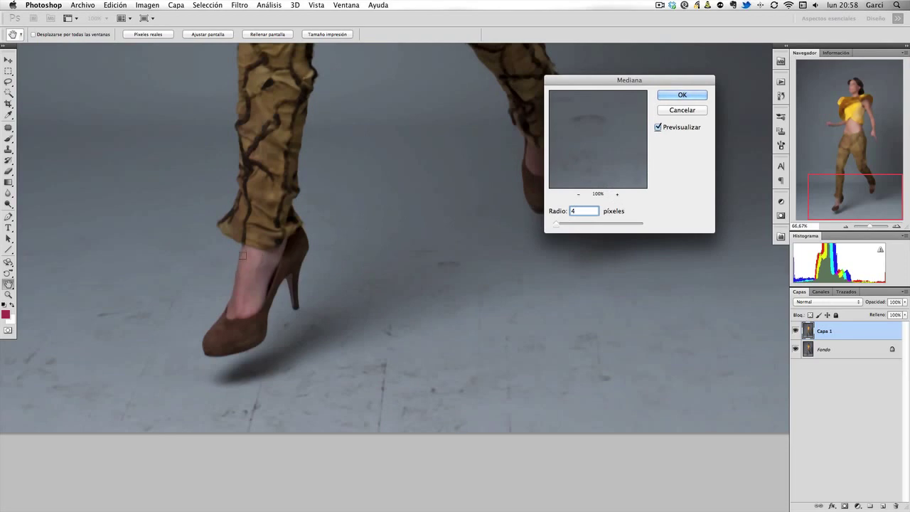
Scroll the preview around the floor to judge radius 4, then clear the radius value
scroll(334, 175, "up", 5)
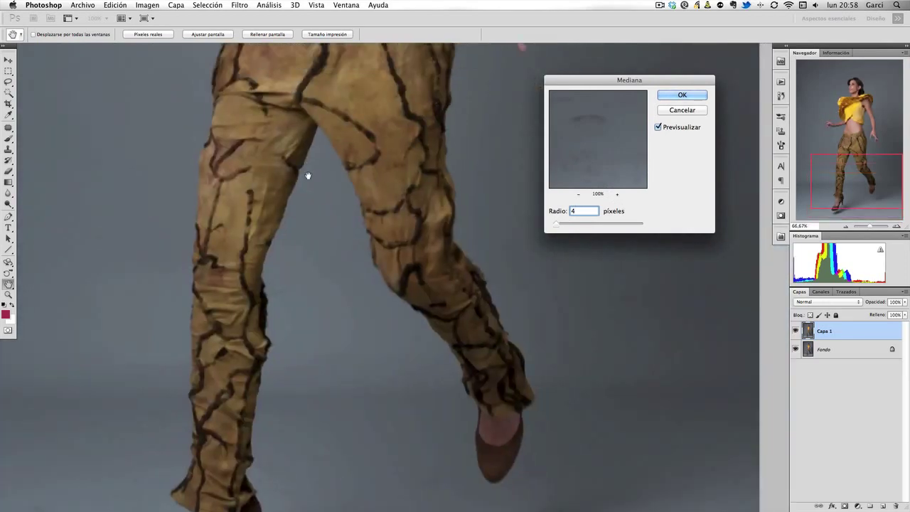
scroll(317, 159, "up", 1)
scroll(332, 117, "up", 3)
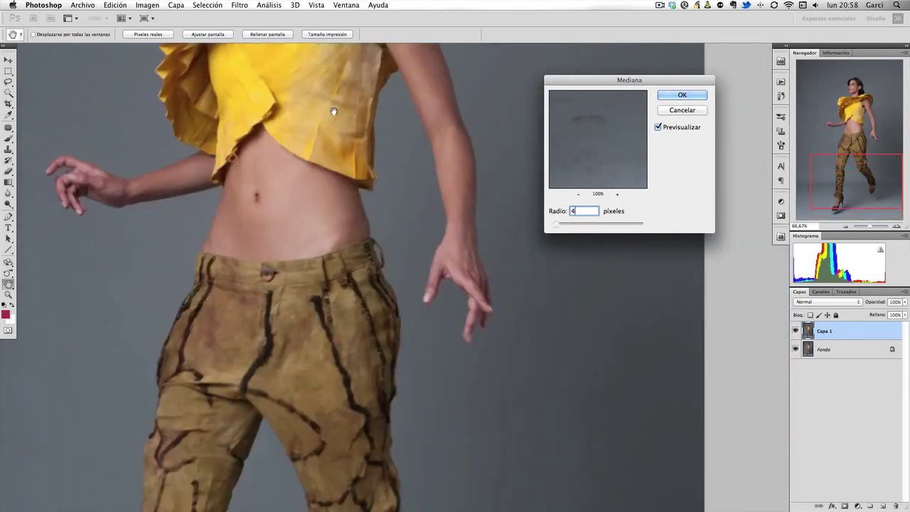
scroll(331, 114, "up", 3)
scroll(334, 142, "up", 2)
scroll(339, 142, "down", 3)
scroll(320, 157, "down", 2)
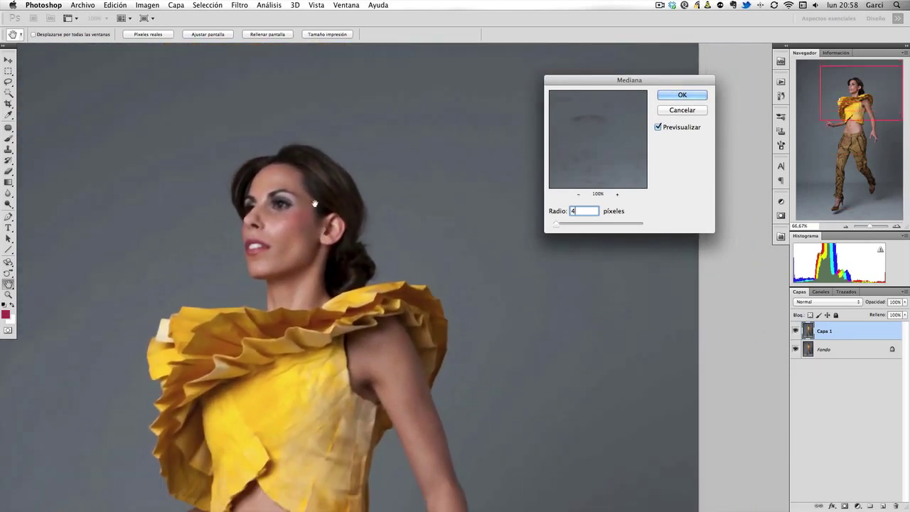
scroll(299, 170, "down", 5)
scroll(285, 181, "right", 3)
scroll(277, 189, "down", 5)
scroll(285, 178, "right", 2)
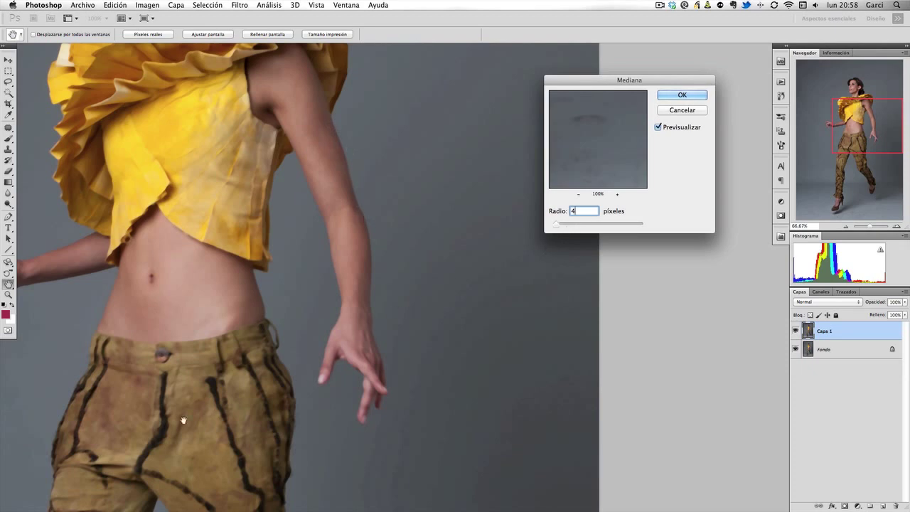
scroll(237, 140, "down", 5)
scroll(238, 141, "left", 3)
scroll(261, 320, "down", 8)
scroll(266, 191, "down", 6)
scroll(266, 191, "down", 5)
scroll(266, 191, "left", 2)
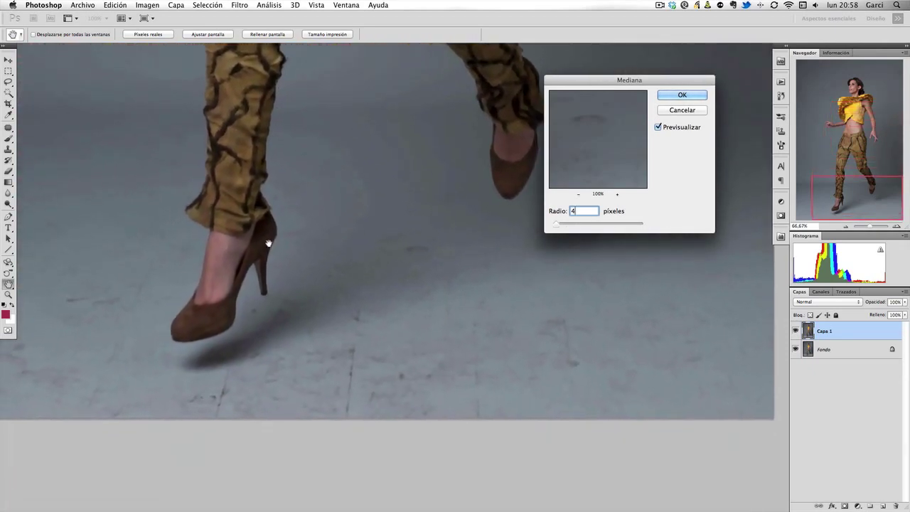
scroll(271, 240, "down", 3)
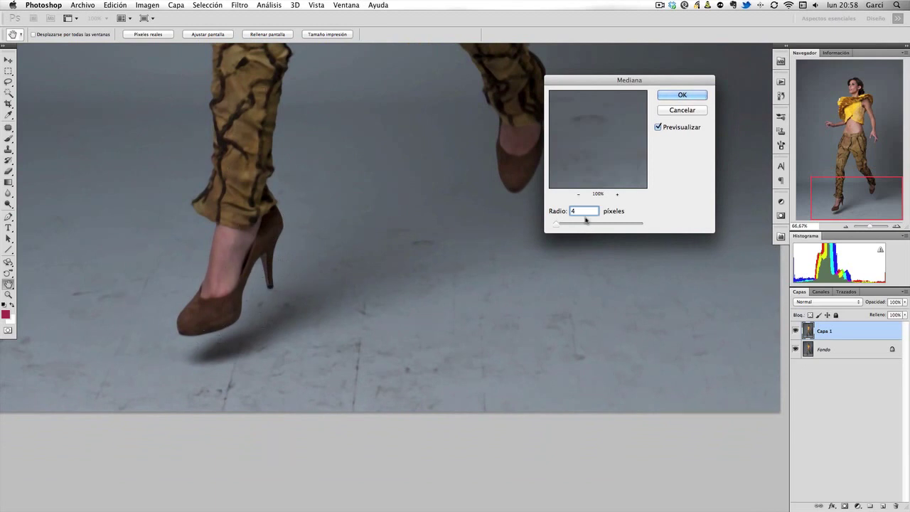
key("BackSpace")
type("20")
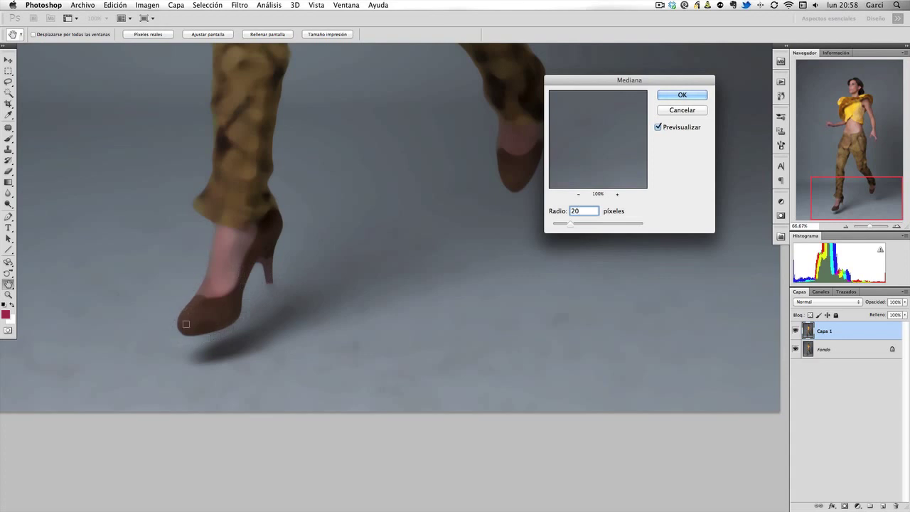
Compare preview off and on, try radius 60, and settle on Radio 40
left_click(658, 128)
left_click(663, 129)
double_click(573, 211)
type("40")
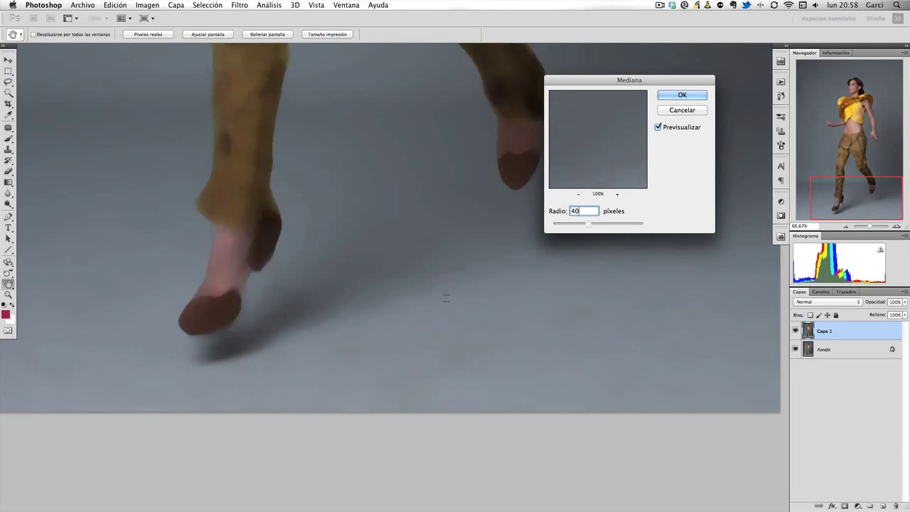
mouse_move(444, 273)
left_mouse_down()
mouse_move(347, 280)
mouse_move(348, 320)
mouse_move(362, 311)
left_mouse_up()
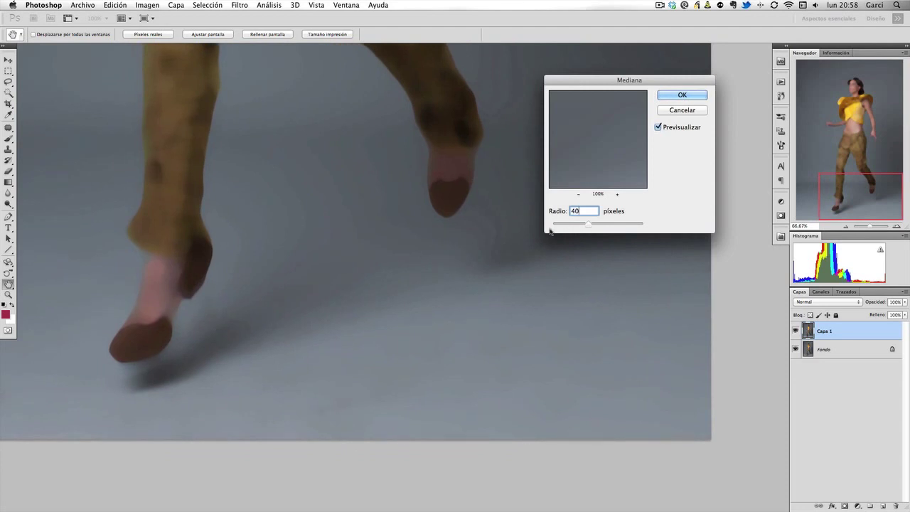
key("shift+Up")
key("shift+Up")
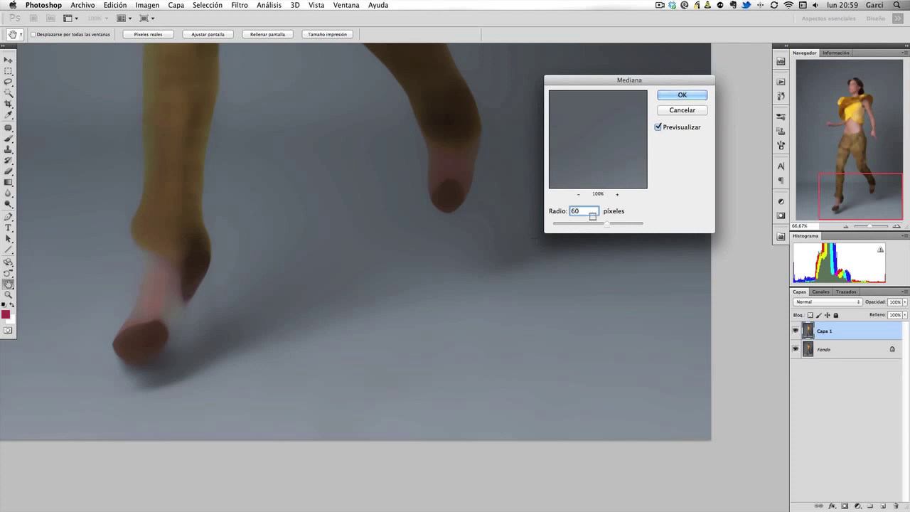
type("40")
Apply the 40-pixel Mediana filter to Capa 1 and inspect the smoothed feet and floor up close
key("Return")
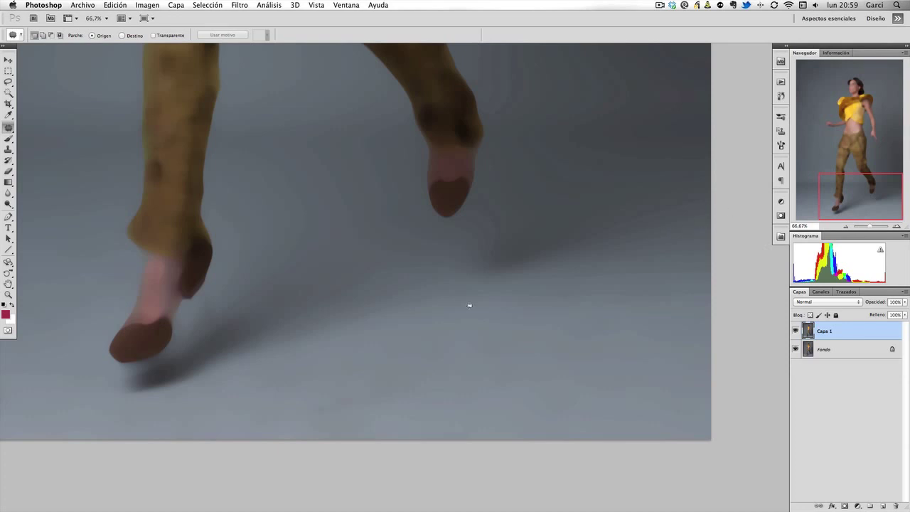
scroll(469, 305, "up", 2)
scroll(288, 230, "up", 1)
scroll(576, 287, "up", 1)
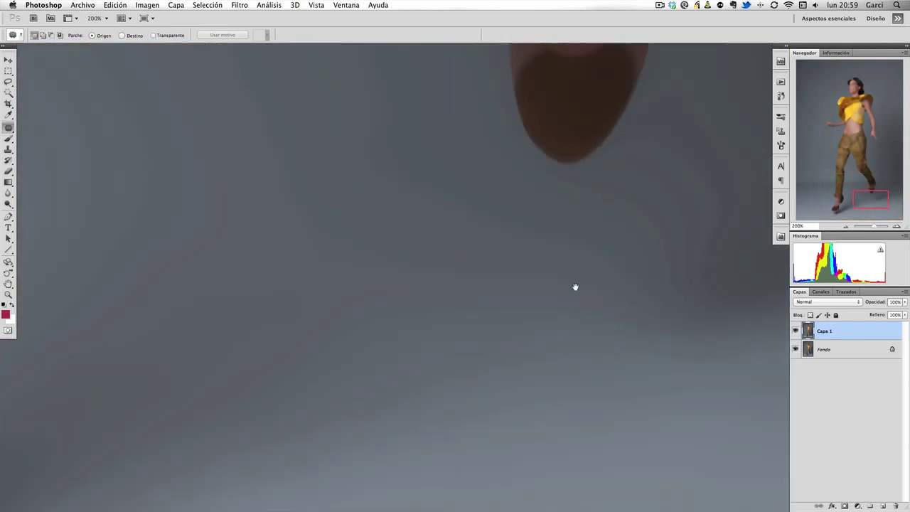
scroll(292, 217, "up", 1)
scroll(291, 217, "left", 3)
scroll(358, 198, "left", 5)
scroll(406, 197, "down", 2)
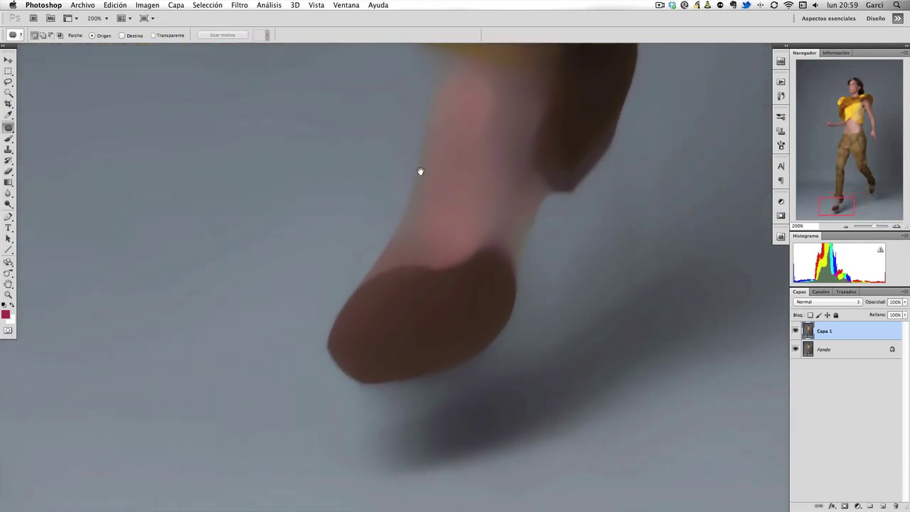
scroll(419, 174, "down", 3)
mouse_move(469, 235)
left_mouse_down()
mouse_move(338, 223)
mouse_move(259, 235)
mouse_move(252, 246)
left_mouse_up()
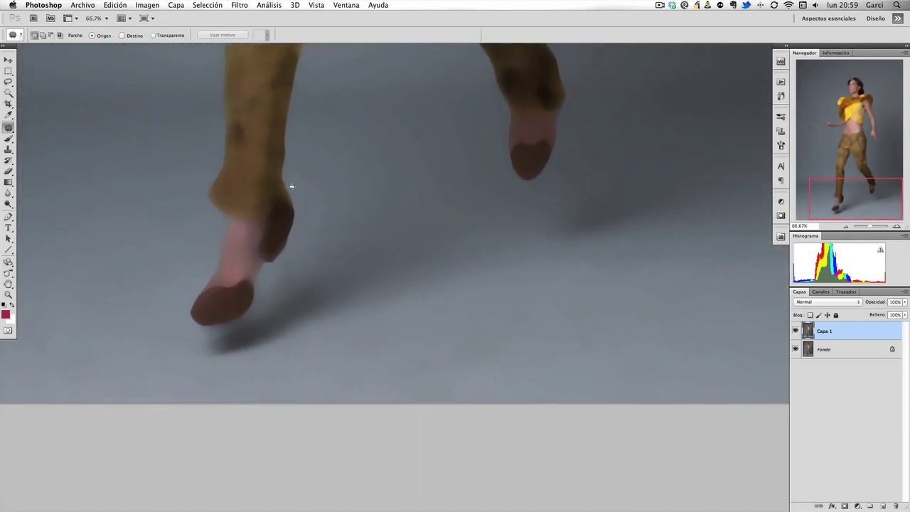
left_click(240, 5)
mouse_move(247, 170)
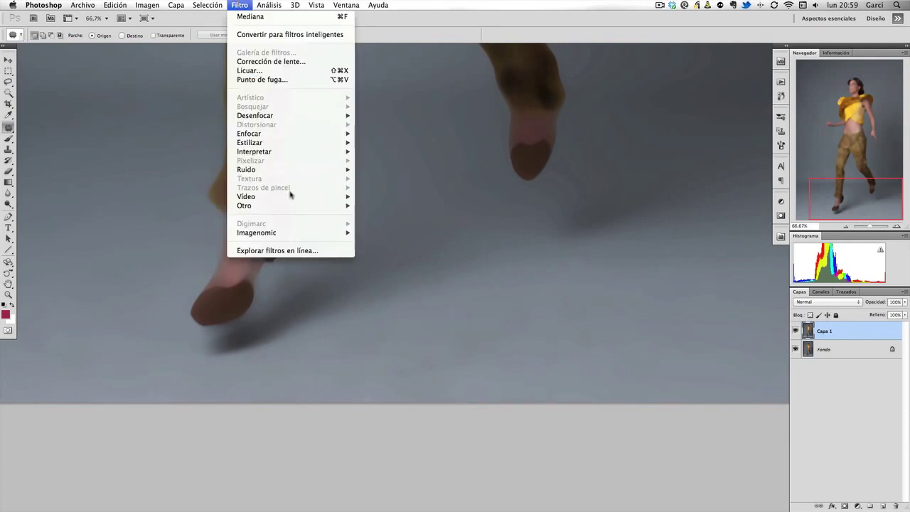
Apply Añadir ruido at 0,9, Gaussiano and Monocromático, after briefly comparing Uniforme and colour noise
left_click(410, 173)
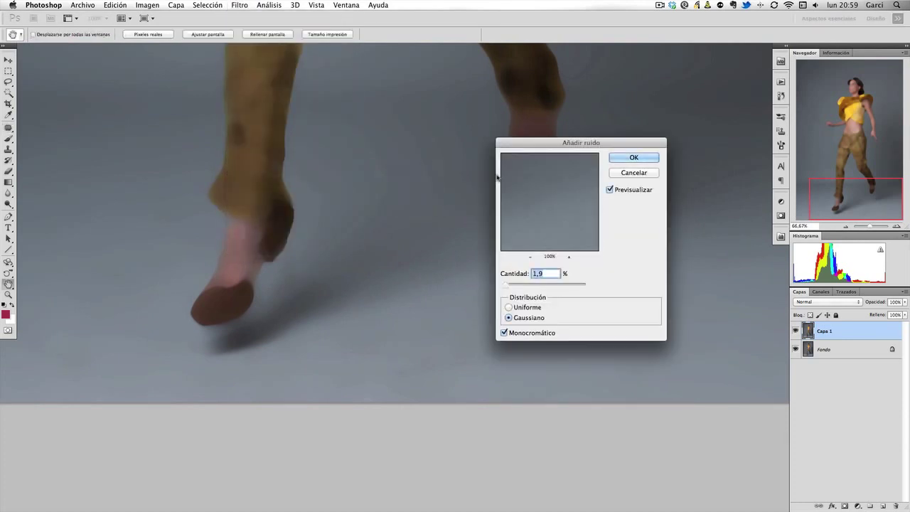
type("9")
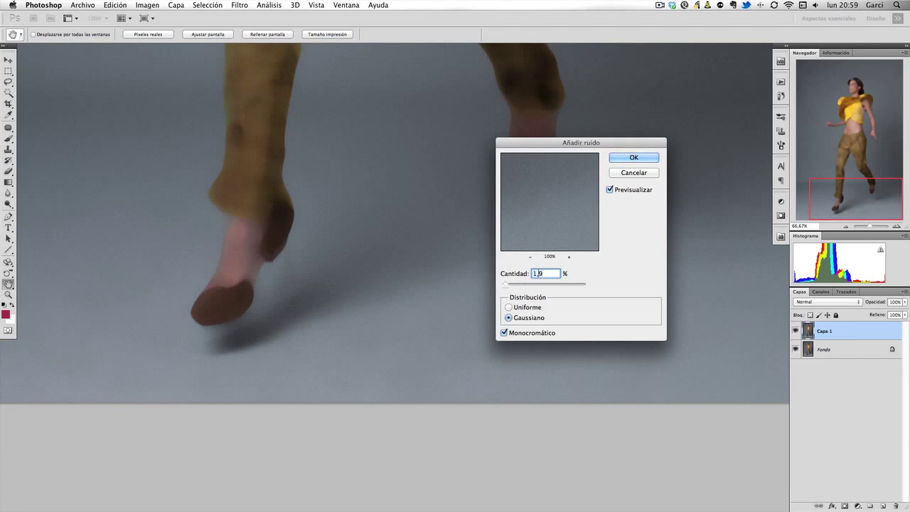
type("0,")
left_click_drag(406, 245, 310, 247)
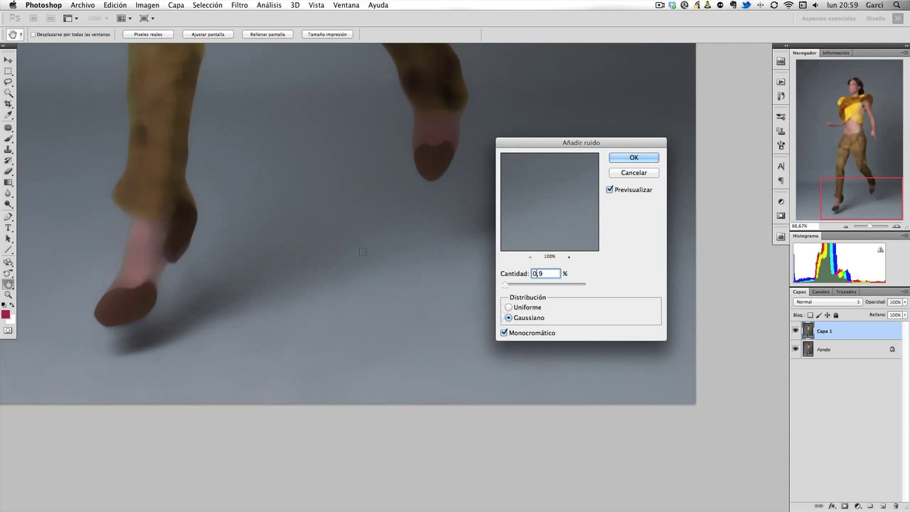
left_click(509, 308)
left_click(509, 318)
left_click(510, 333)
left_click(509, 307)
left_click(509, 318)
left_click(505, 332)
left_click(634, 158)
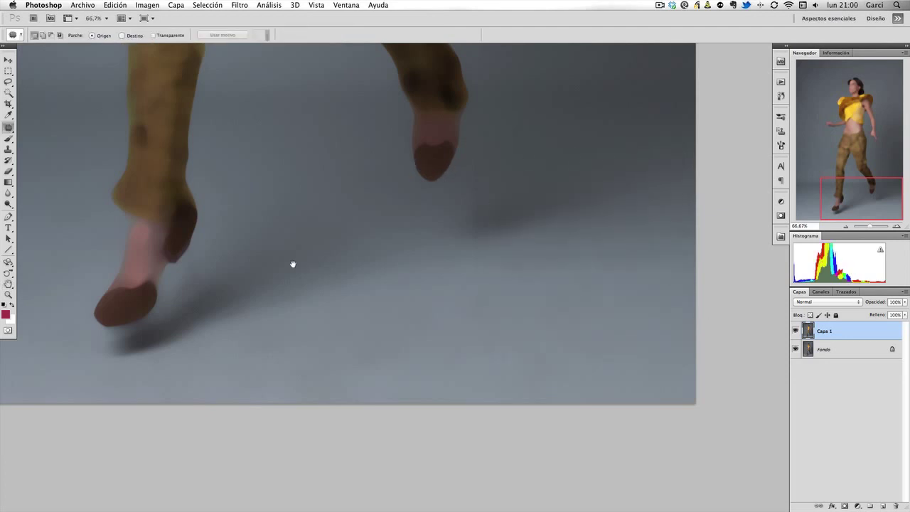
mouse_move(292, 264)
left_mouse_down()
mouse_move(325, 313)
mouse_move(571, 283)
mouse_move(524, 255)
mouse_move(399, 255)
mouse_move(328, 197)
left_mouse_up()
scroll(399, 263, "up", 2)
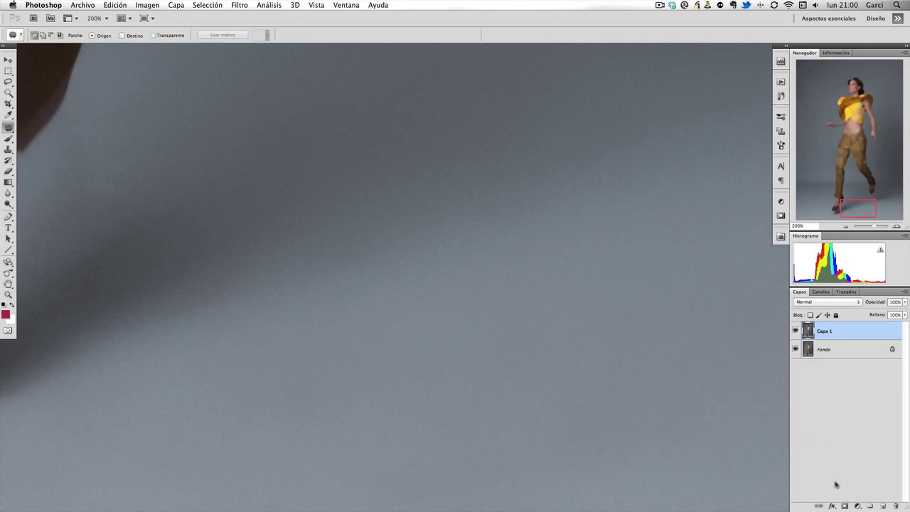
scroll(659, 430, "down", 2)
scroll(656, 428, "down", 2)
scroll(427, 331, "up", 2)
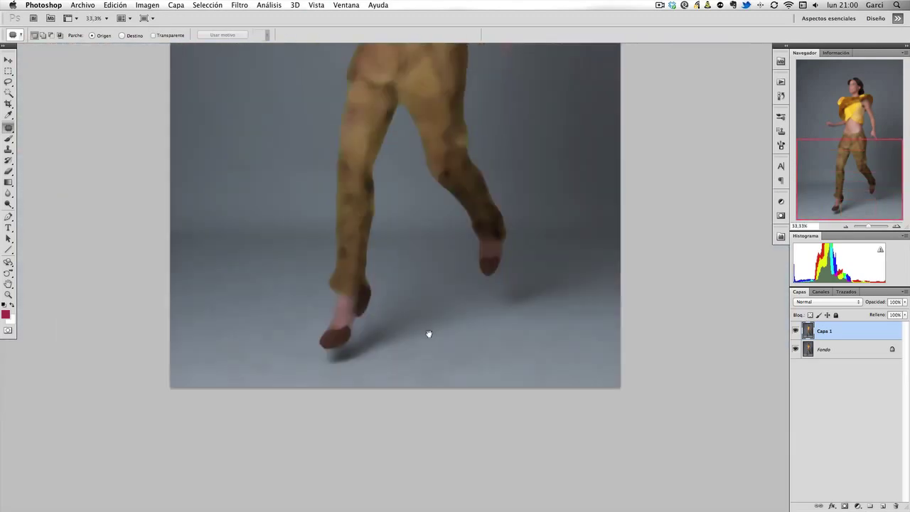
scroll(437, 283, "up", 5)
left_click_drag(438, 283, 454, 203)
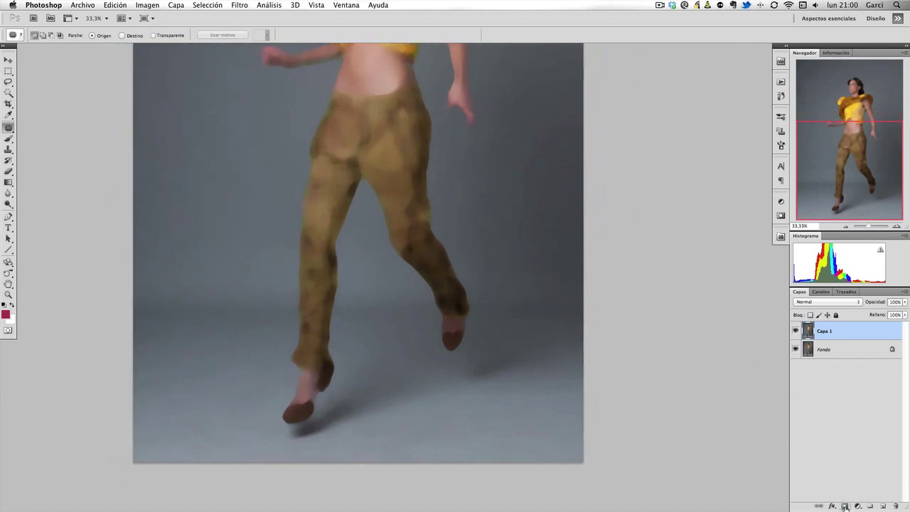
Try a white layer mask on Capa 1, inverting it, then remove it
left_click(845, 507)
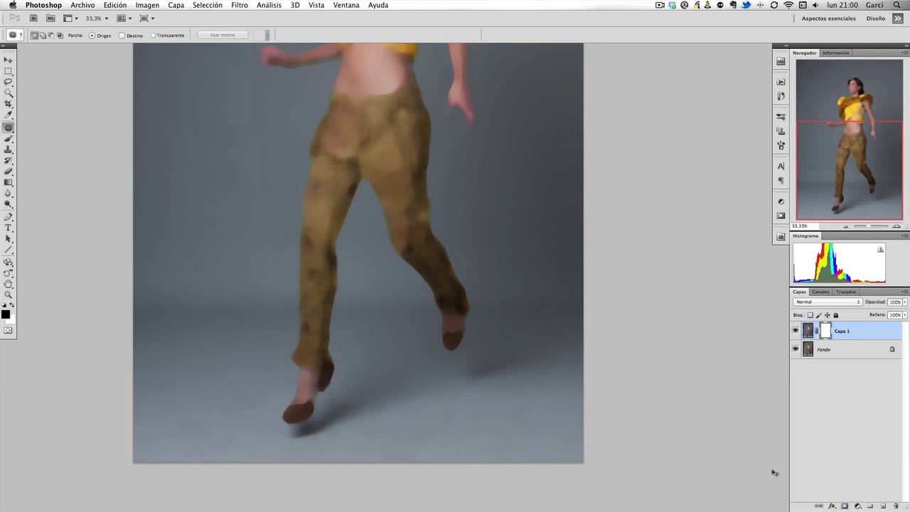
key("super+i")
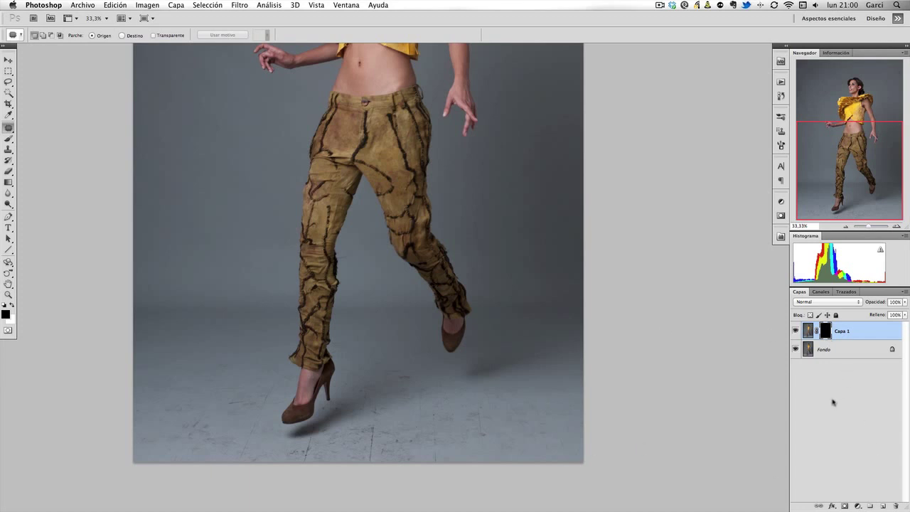
key("super+i")
key("super+z")
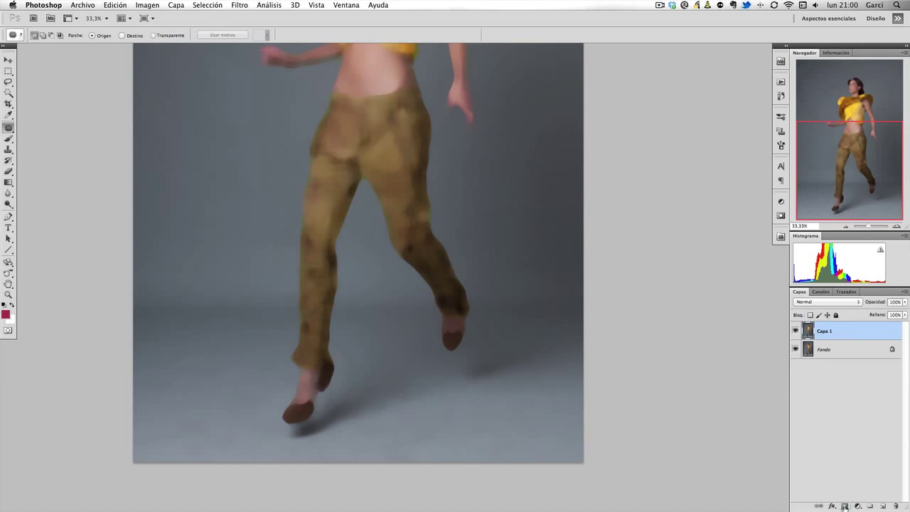
Add an all-black layer mask to Capa 1 and zoom in on the feet
left_click(845, 506, "alt")
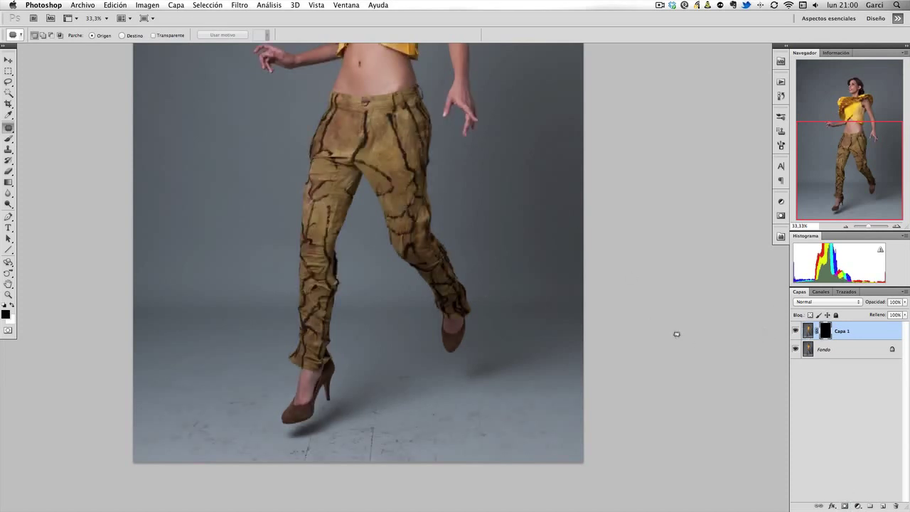
key("super+plus")
scroll(399, 307, "down", 5)
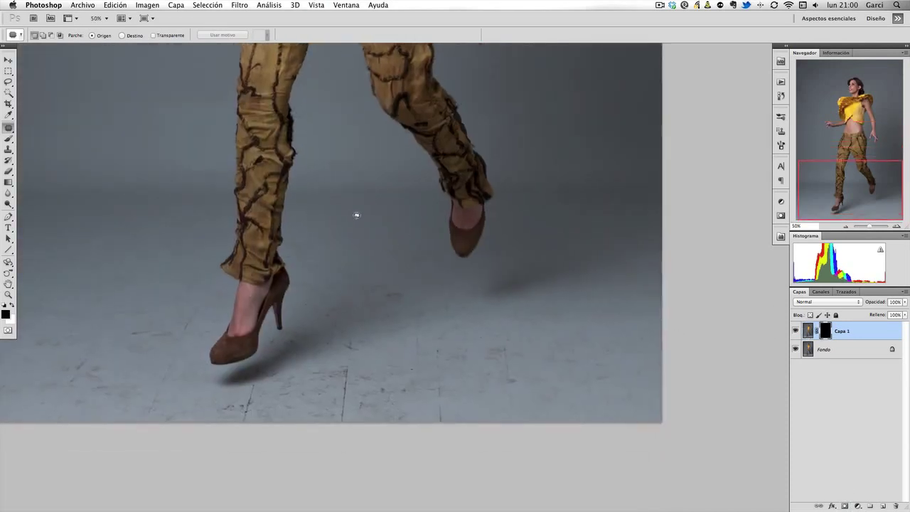
key("b")
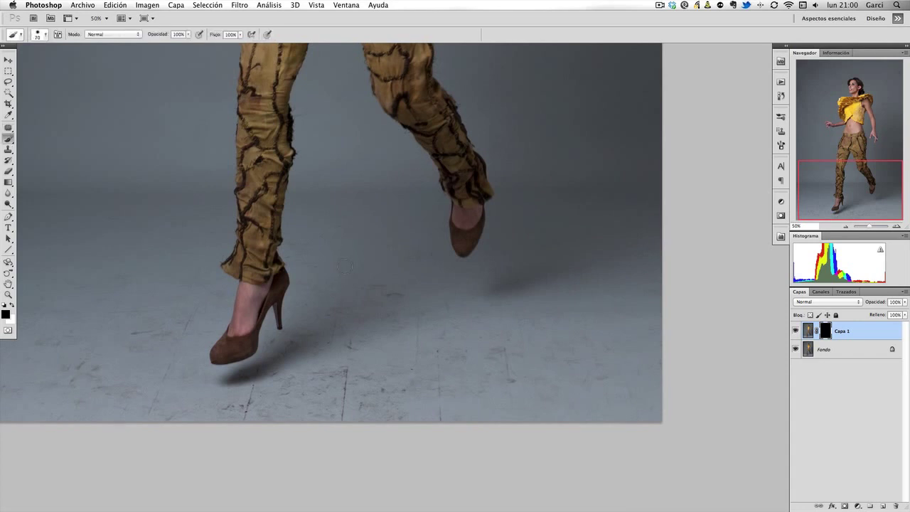
Test a mask stroke under the left shoe's toe, undo it, and zoom in on the floor
key("x")
left_click_drag(364, 286, 333, 236)
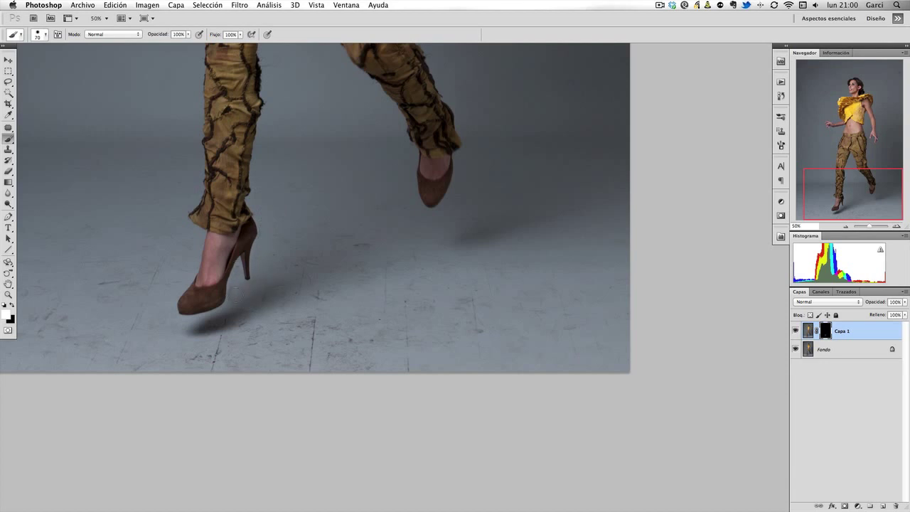
key("x")
key("x")
left_click_drag(202, 321, 186, 325)
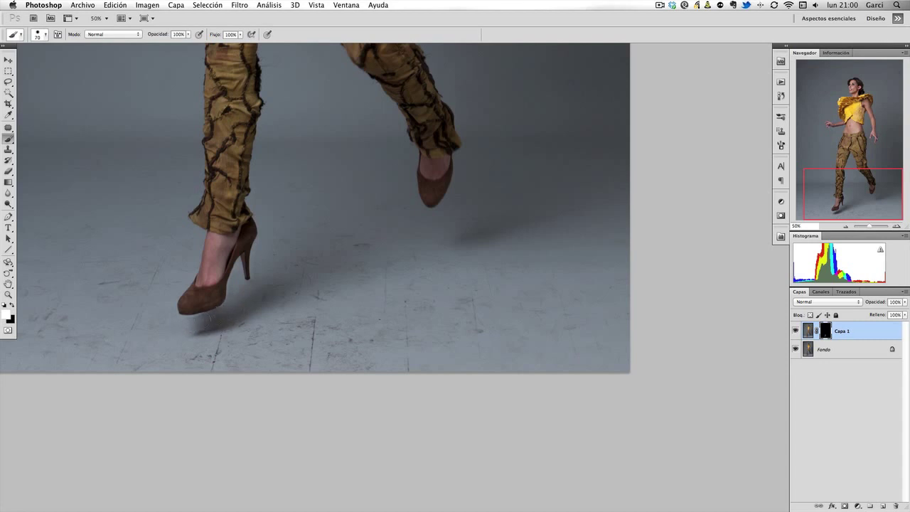
key("ctrl+z")
key("ctrl+plus")
scroll(355, 178, "down", 2)
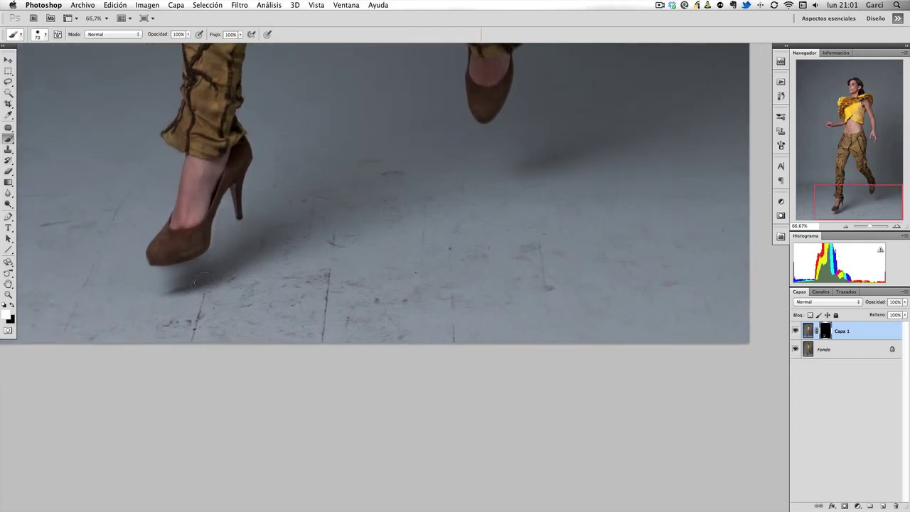
key("x")
key("x")
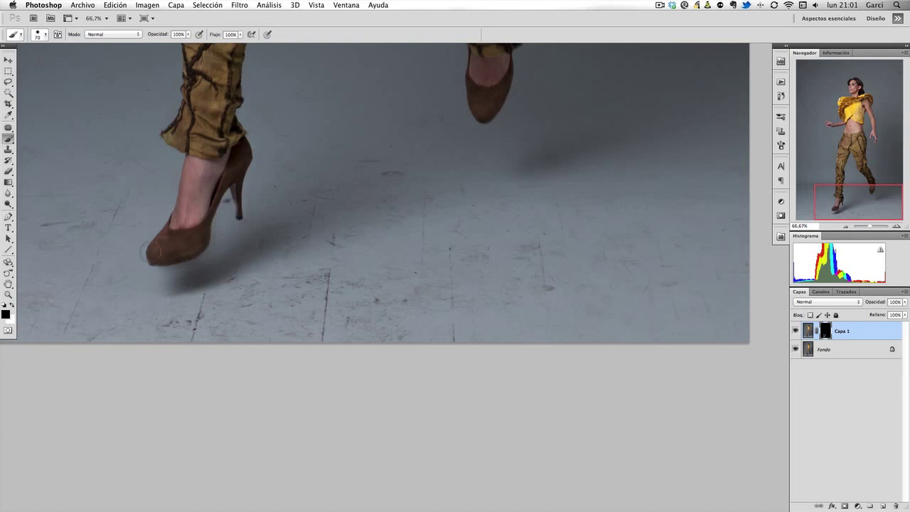
key("x")
key("x")
key("x")
key("x")
key("x")
mouse_move(297, 202)
left_mouse_down()
mouse_move(301, 258)
mouse_move(268, 327)
left_mouse_up()
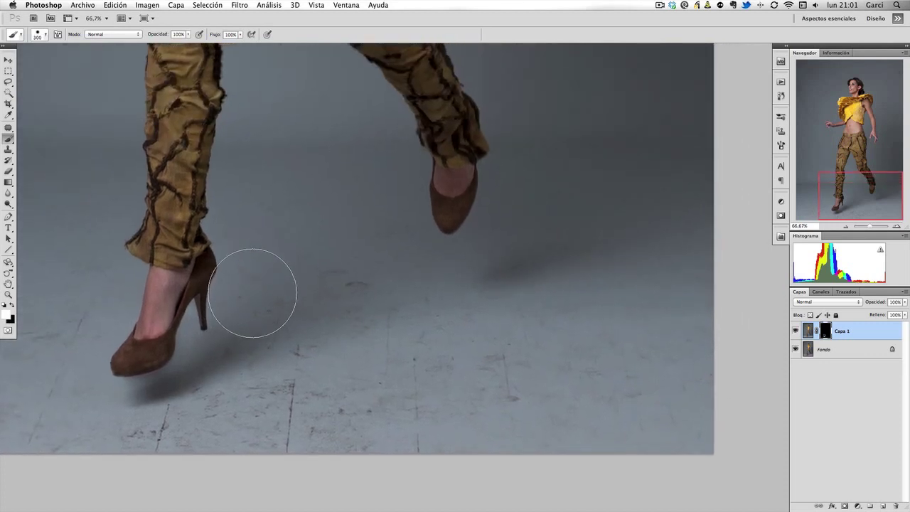
With a 175-pixel brush, paint out the bottom-right, diagonal and remaining floor scratches on the mask
key("bracketleft")
key("bracketleft")
key("bracketleft")
left_click_drag(494, 283, 367, 328)
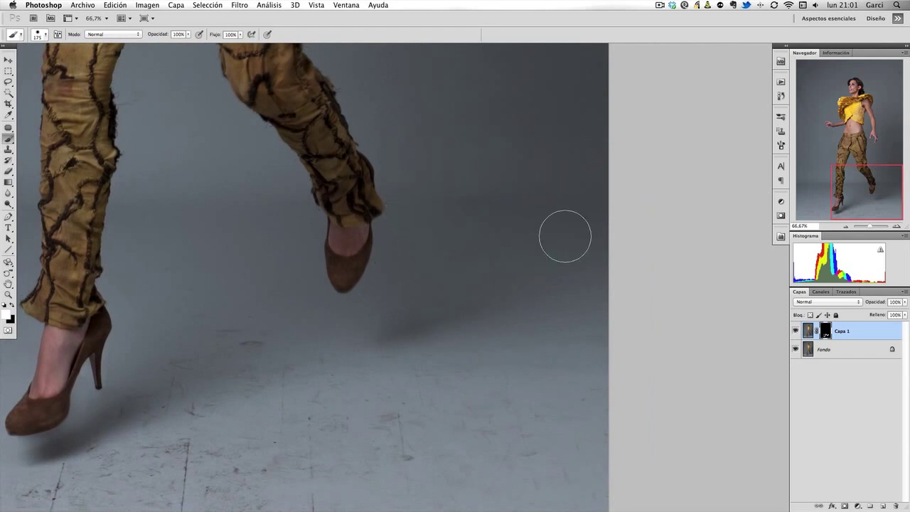
left_click_drag(252, 319, 329, 239)
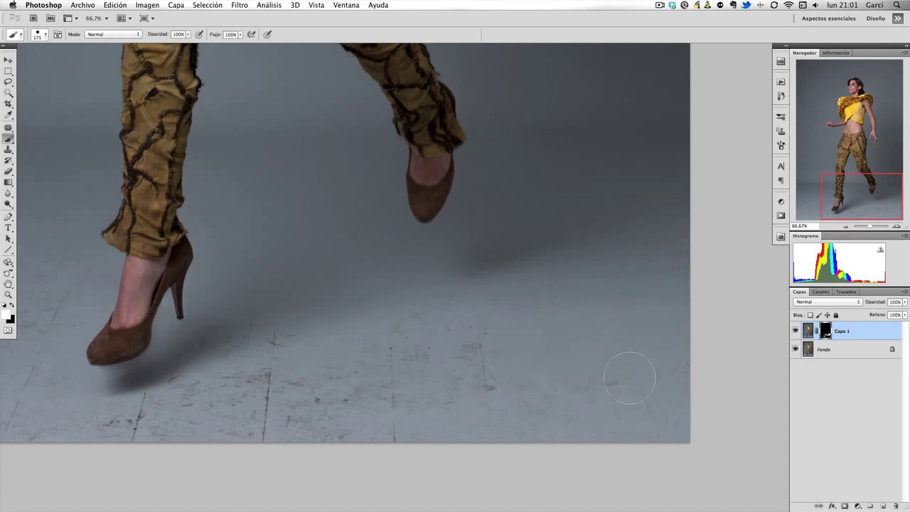
mouse_move(478, 351)
left_mouse_down()
mouse_move(368, 404)
mouse_move(396, 315)
mouse_move(279, 366)
mouse_move(218, 370)
mouse_move(216, 347)
mouse_move(305, 396)
left_mouse_up()
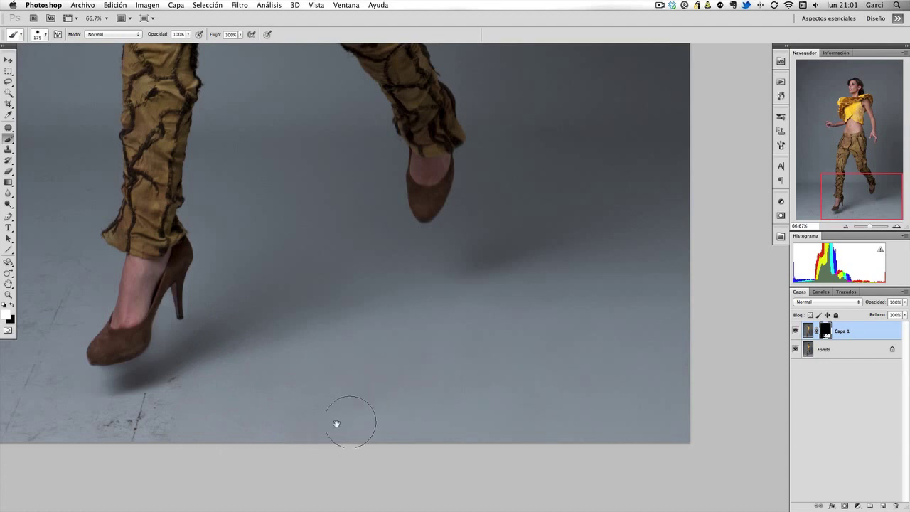
left_click_drag(337, 424, 557, 349)
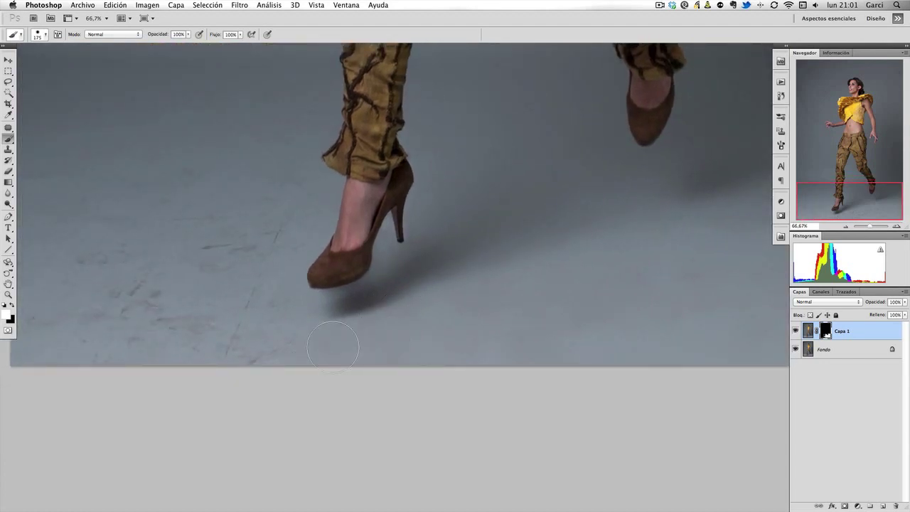
mouse_move(293, 349)
left_mouse_down()
mouse_move(254, 321)
mouse_move(258, 271)
mouse_move(291, 199)
mouse_move(264, 155)
left_mouse_up()
scroll(306, 177, "up", 2)
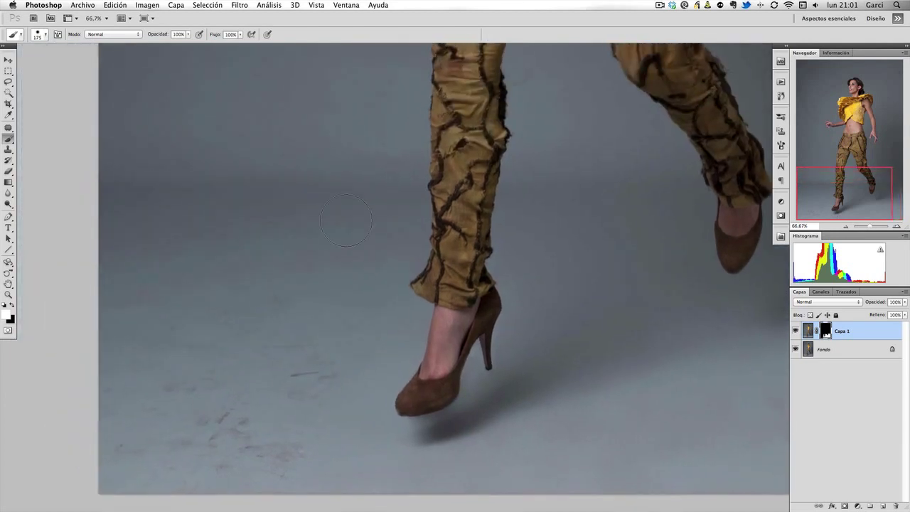
mouse_move(219, 349)
left_mouse_down()
mouse_move(325, 349)
mouse_move(290, 471)
mouse_move(311, 354)
mouse_move(146, 480)
mouse_move(98, 426)
mouse_move(288, 358)
left_mouse_up()
key("super+minus")
key("super+minus")
key("super+minus")
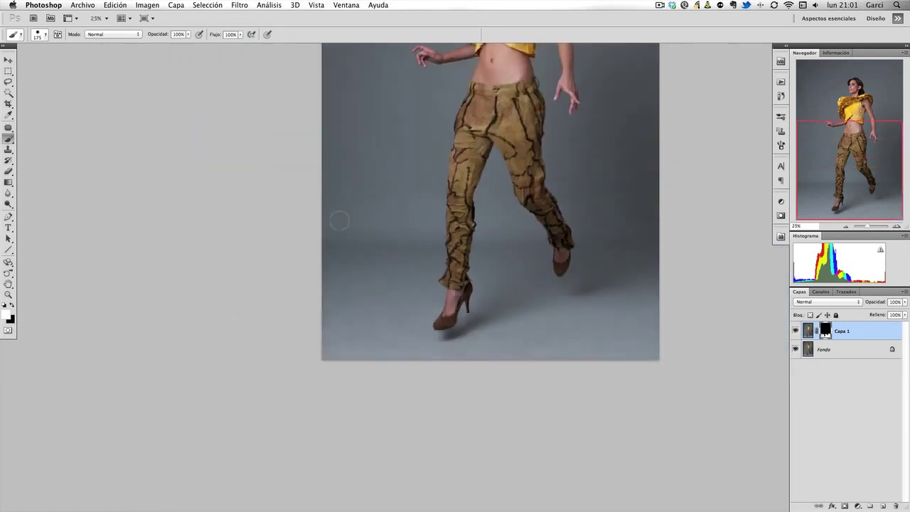
mouse_move(345, 221)
left_mouse_down()
mouse_move(320, 349)
mouse_move(298, 335)
left_mouse_up()
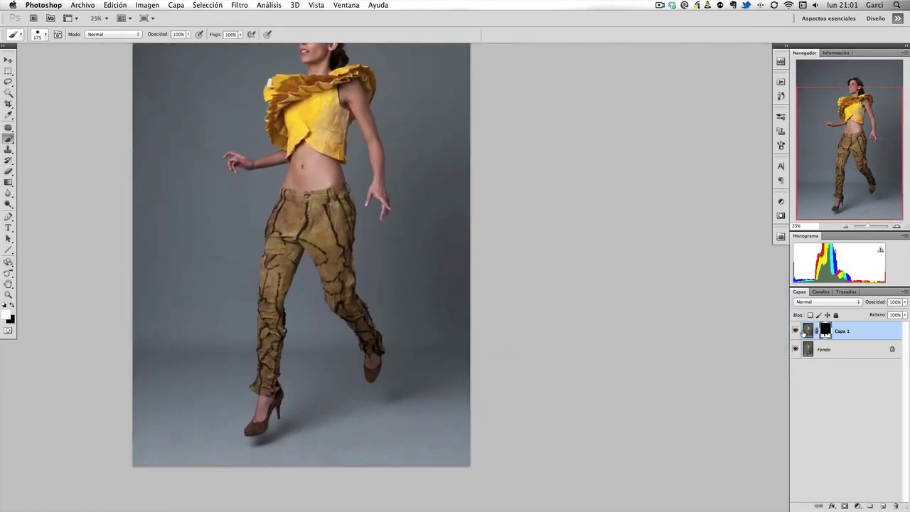
left_click(808, 331)
mouse_move(258, 278)
left_mouse_down()
mouse_move(305, 299)
mouse_move(274, 325)
mouse_move(272, 301)
left_mouse_up()
key("super+minus")
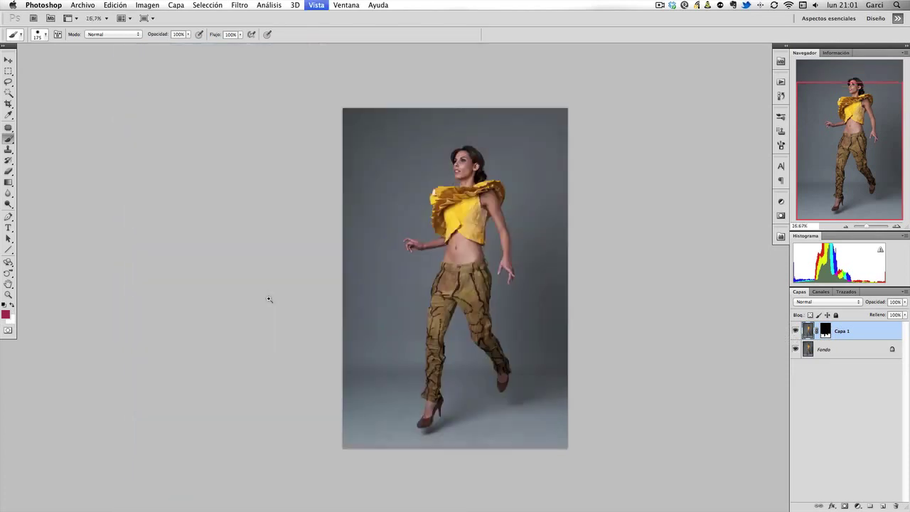
key("super+plus")
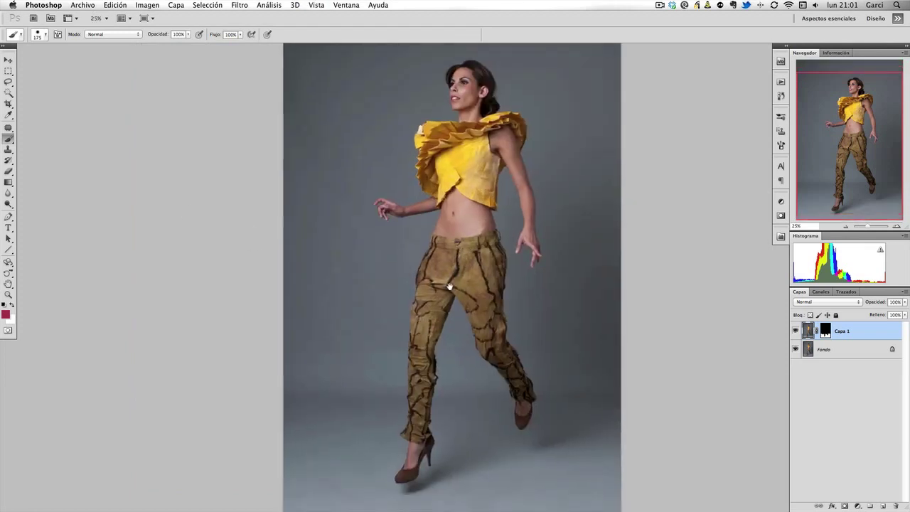
scroll(456, 270, "down", 5)
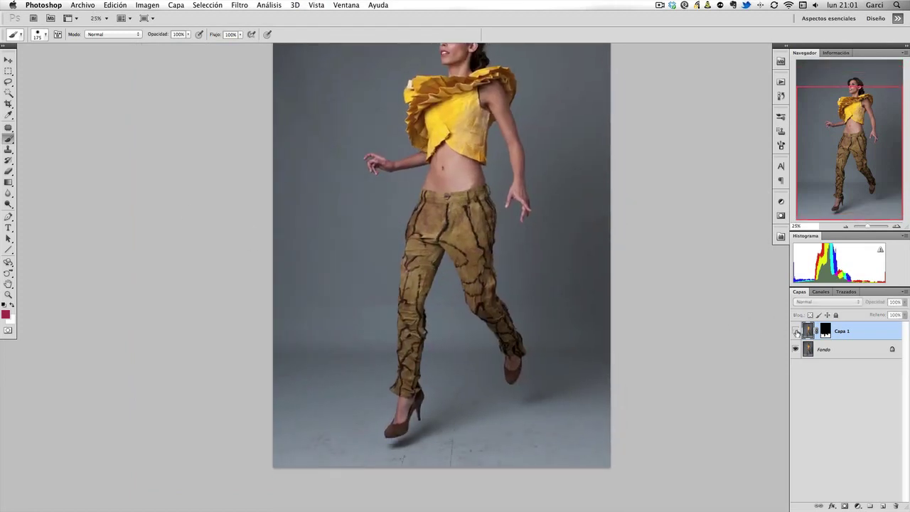